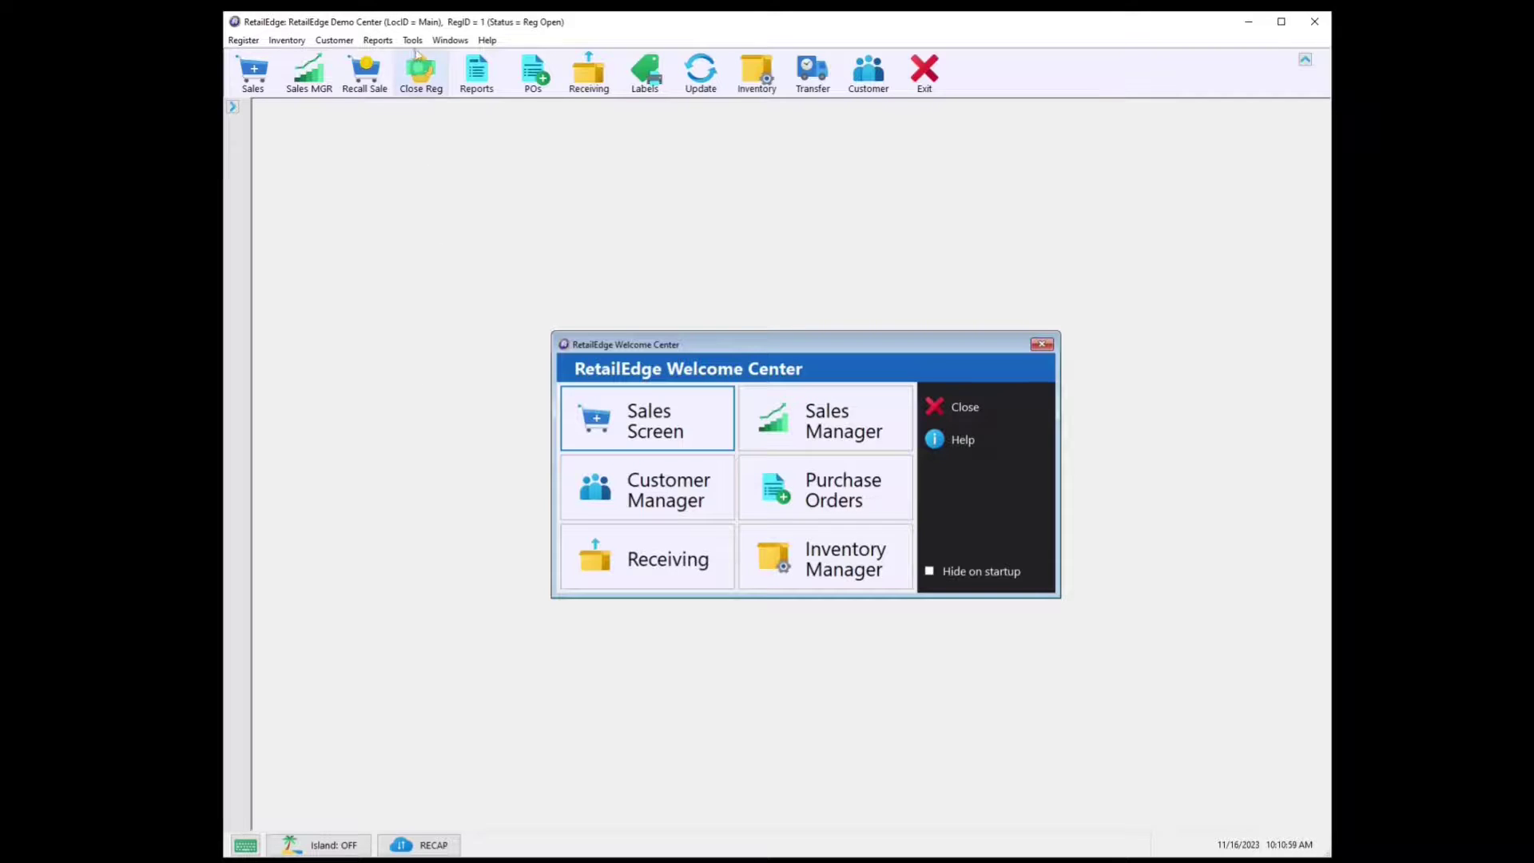
# Open RetailEdge's Tools menu from the main menu bar.
pyautogui.click(412, 40)
# Open the Location List via Tools > Settings > Locations and open the Main location for editing.
pyautogui.moveTo(416, 56)
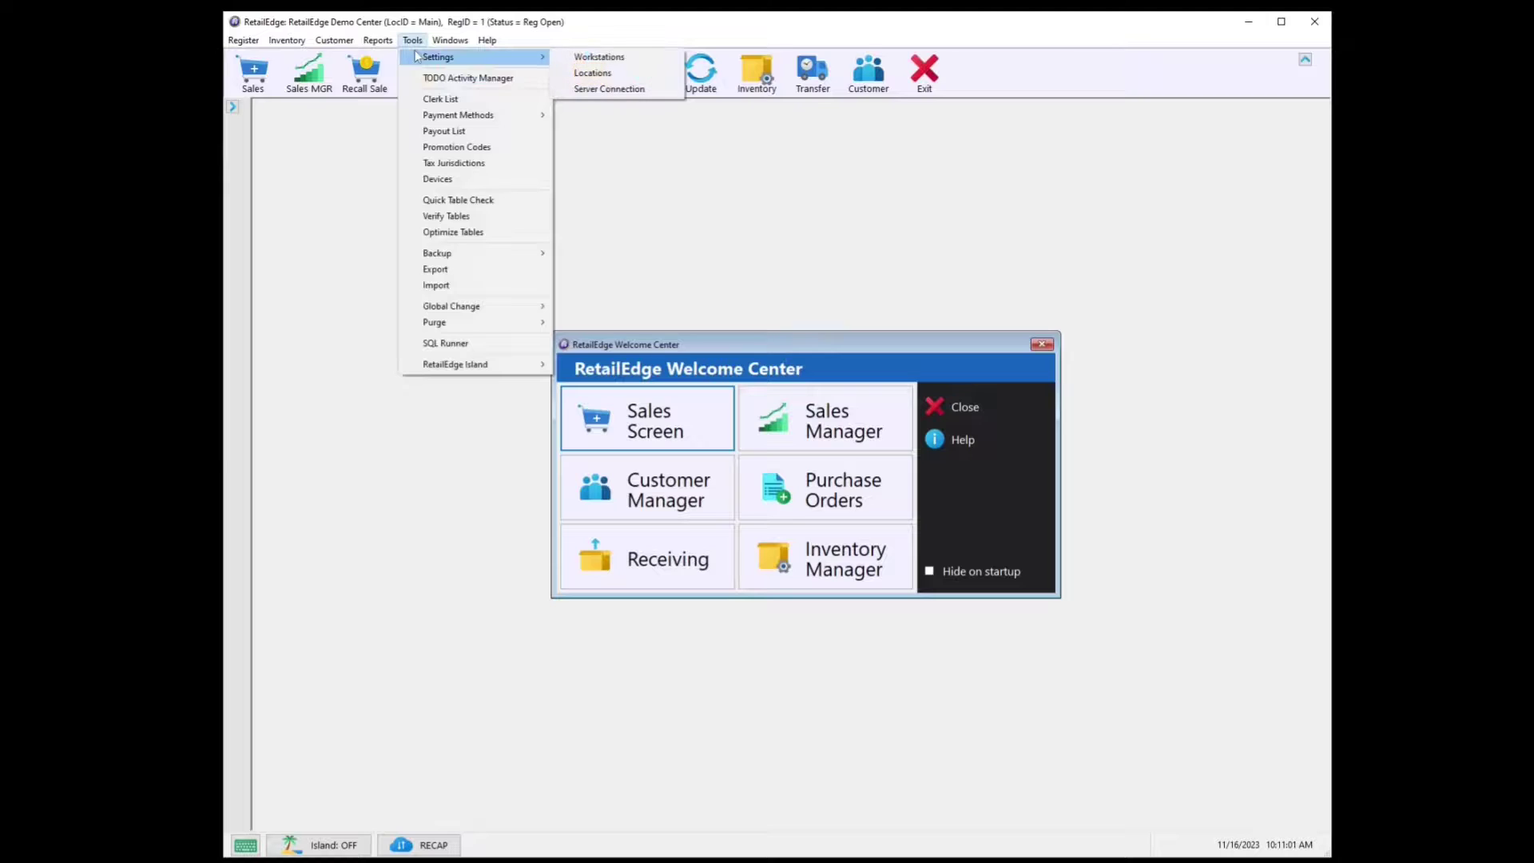
pyautogui.click(636, 74)
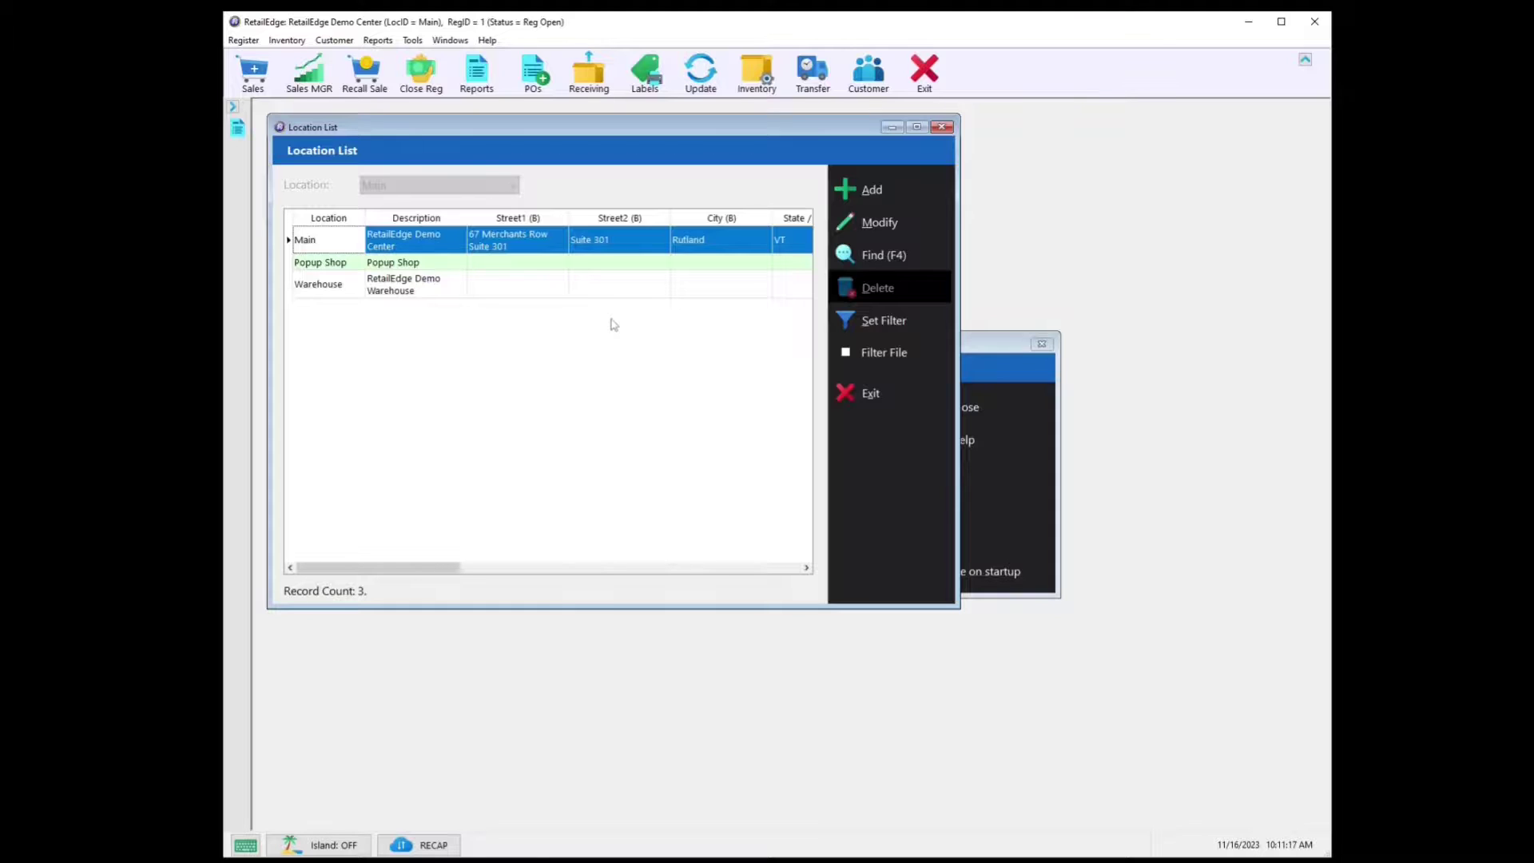
pyautogui.click(879, 220)
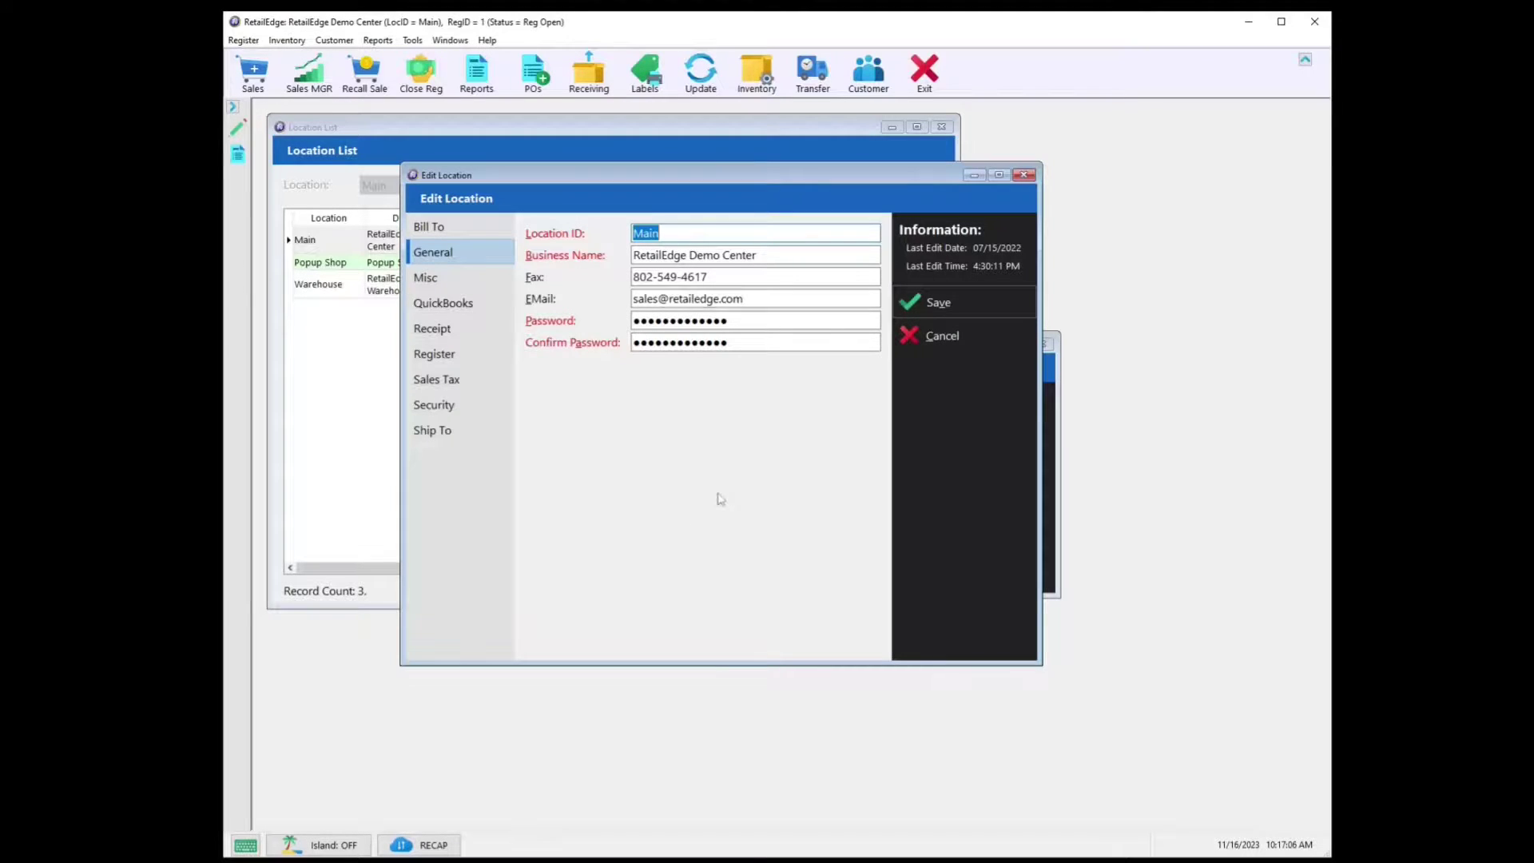
# Review the Main location's Bill To address, then move to its Misc settings.
pyautogui.click(452, 233)
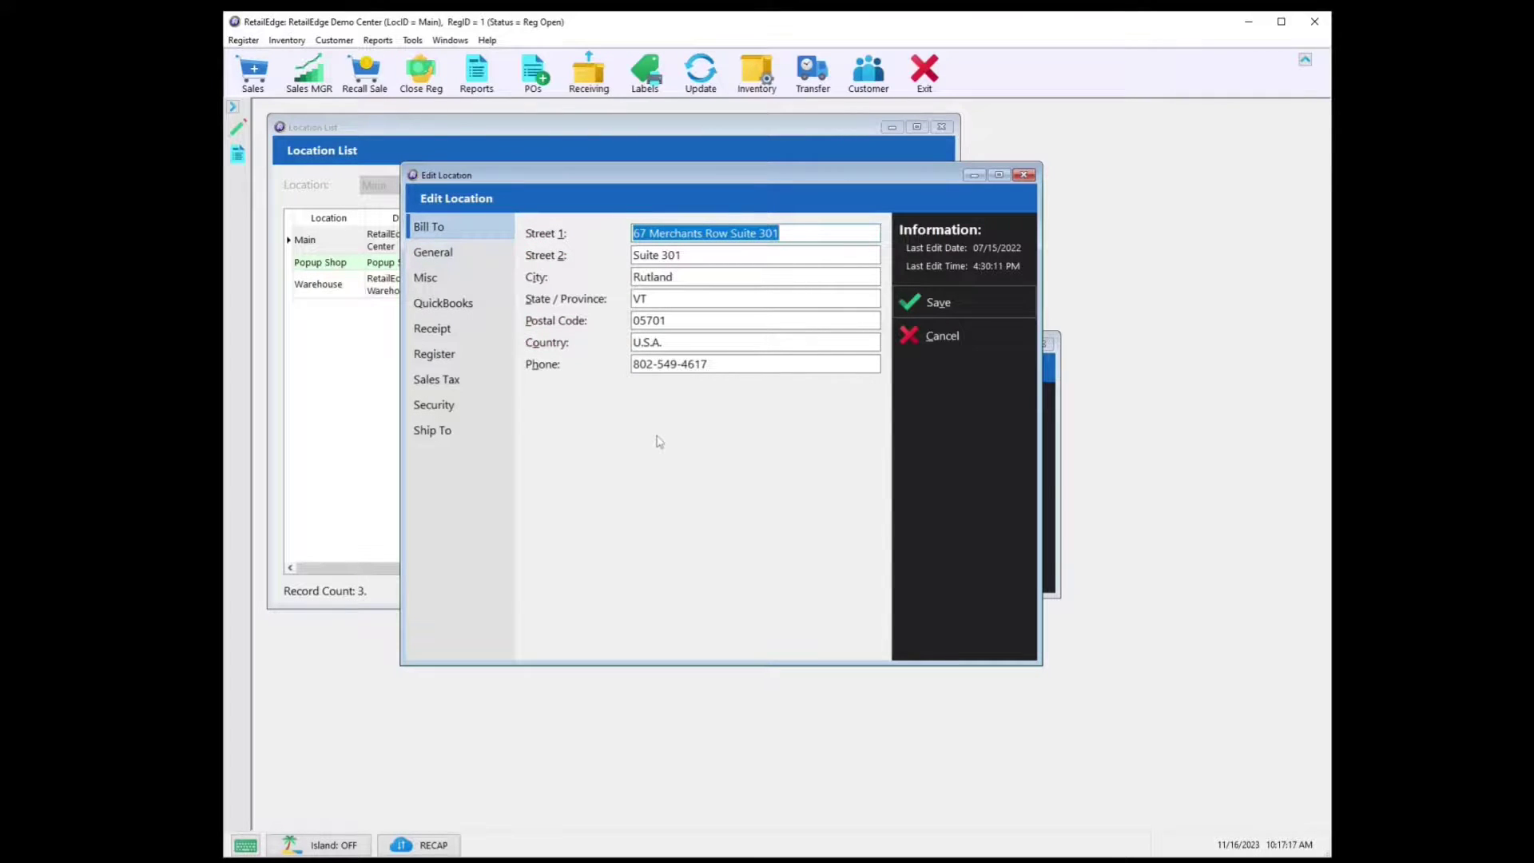
pyautogui.click(437, 281)
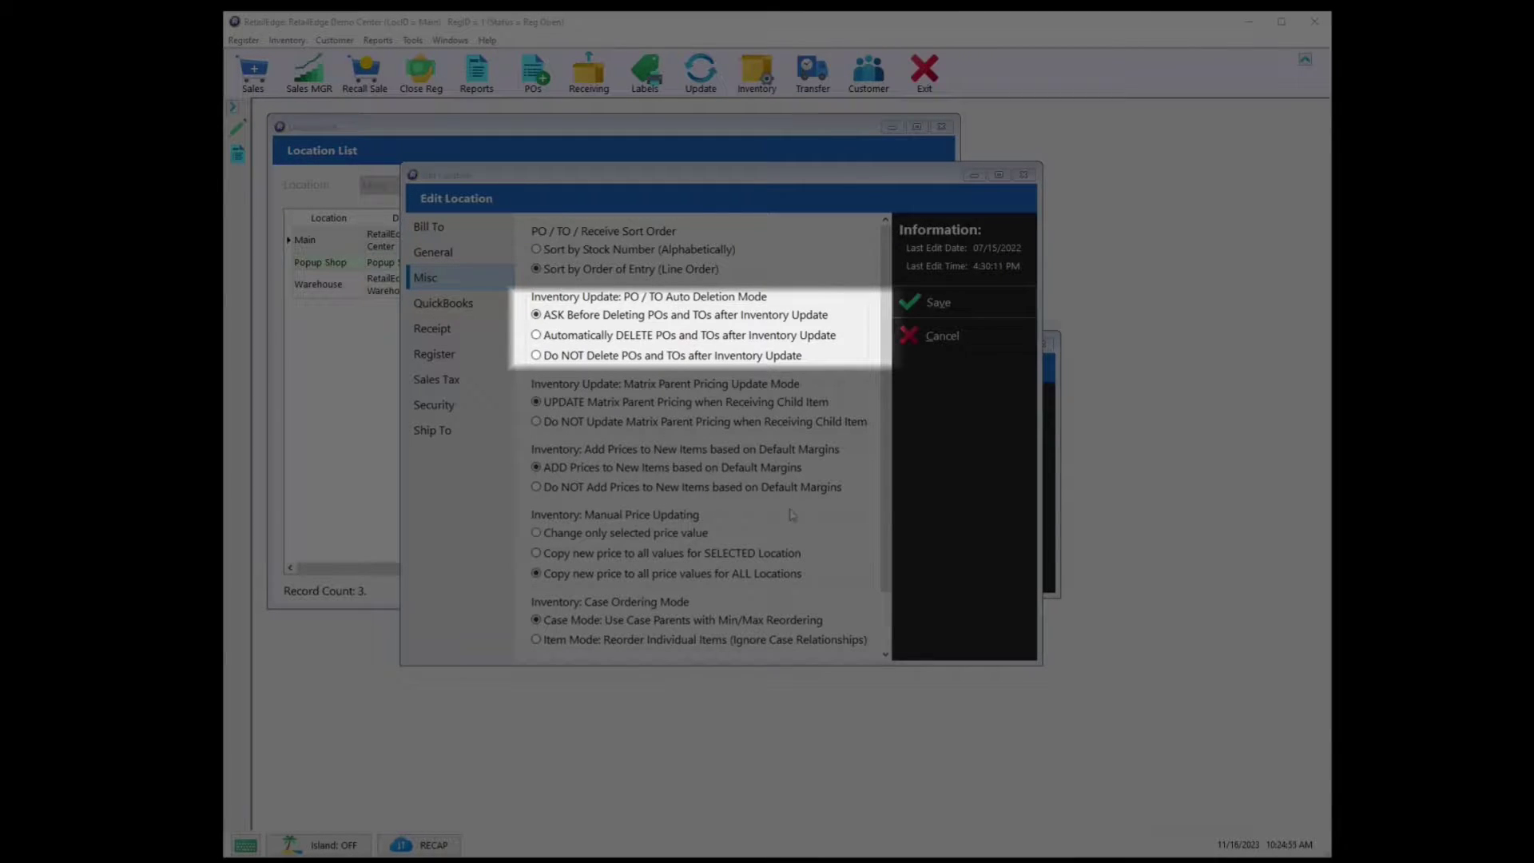
pyautogui.click(733, 334)
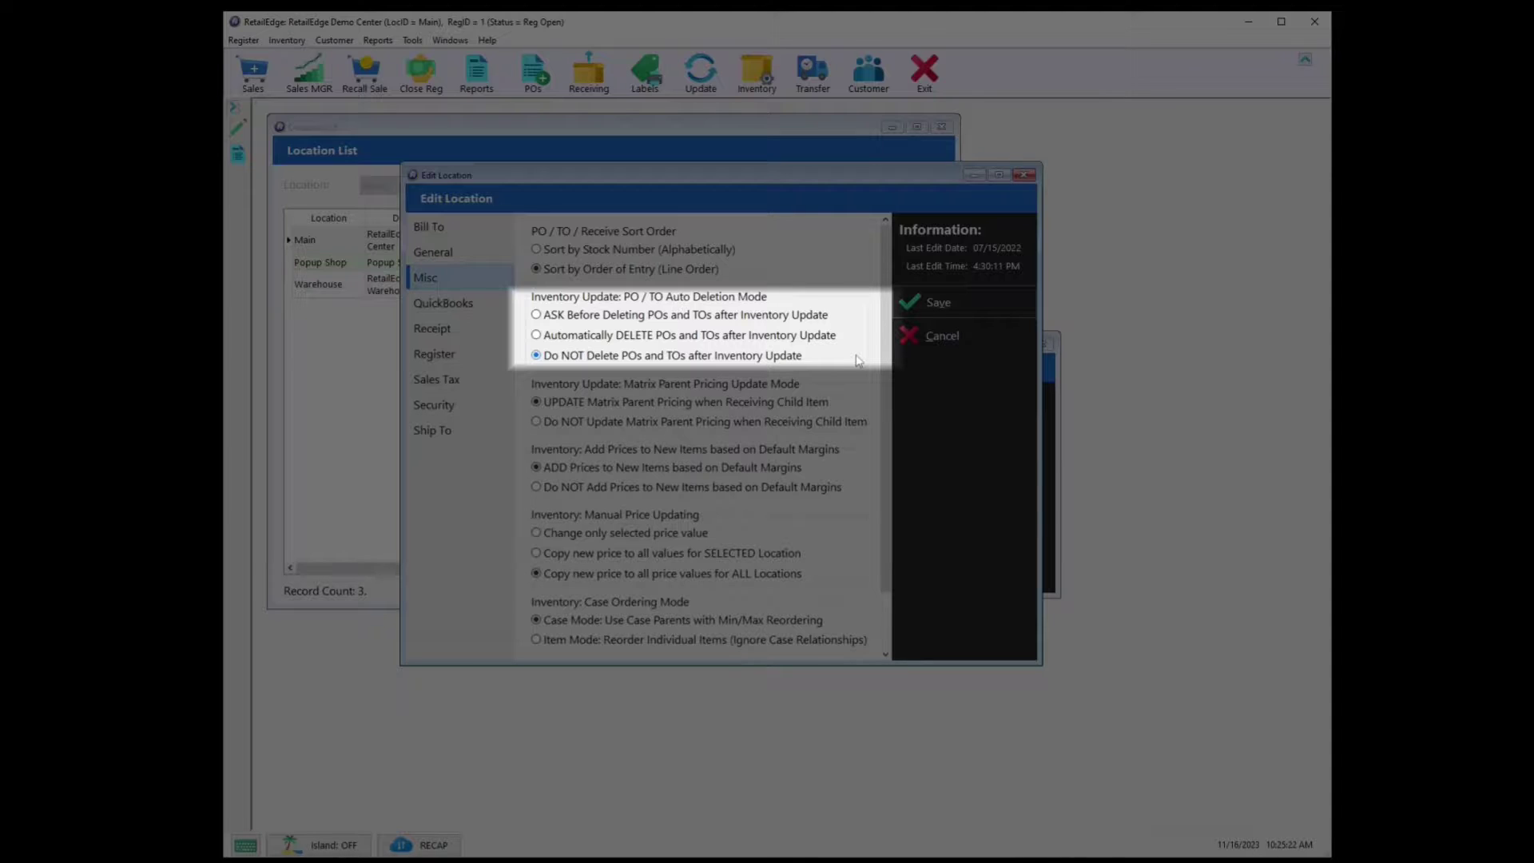
pyautogui.click(691, 335)
pyautogui.click(701, 318)
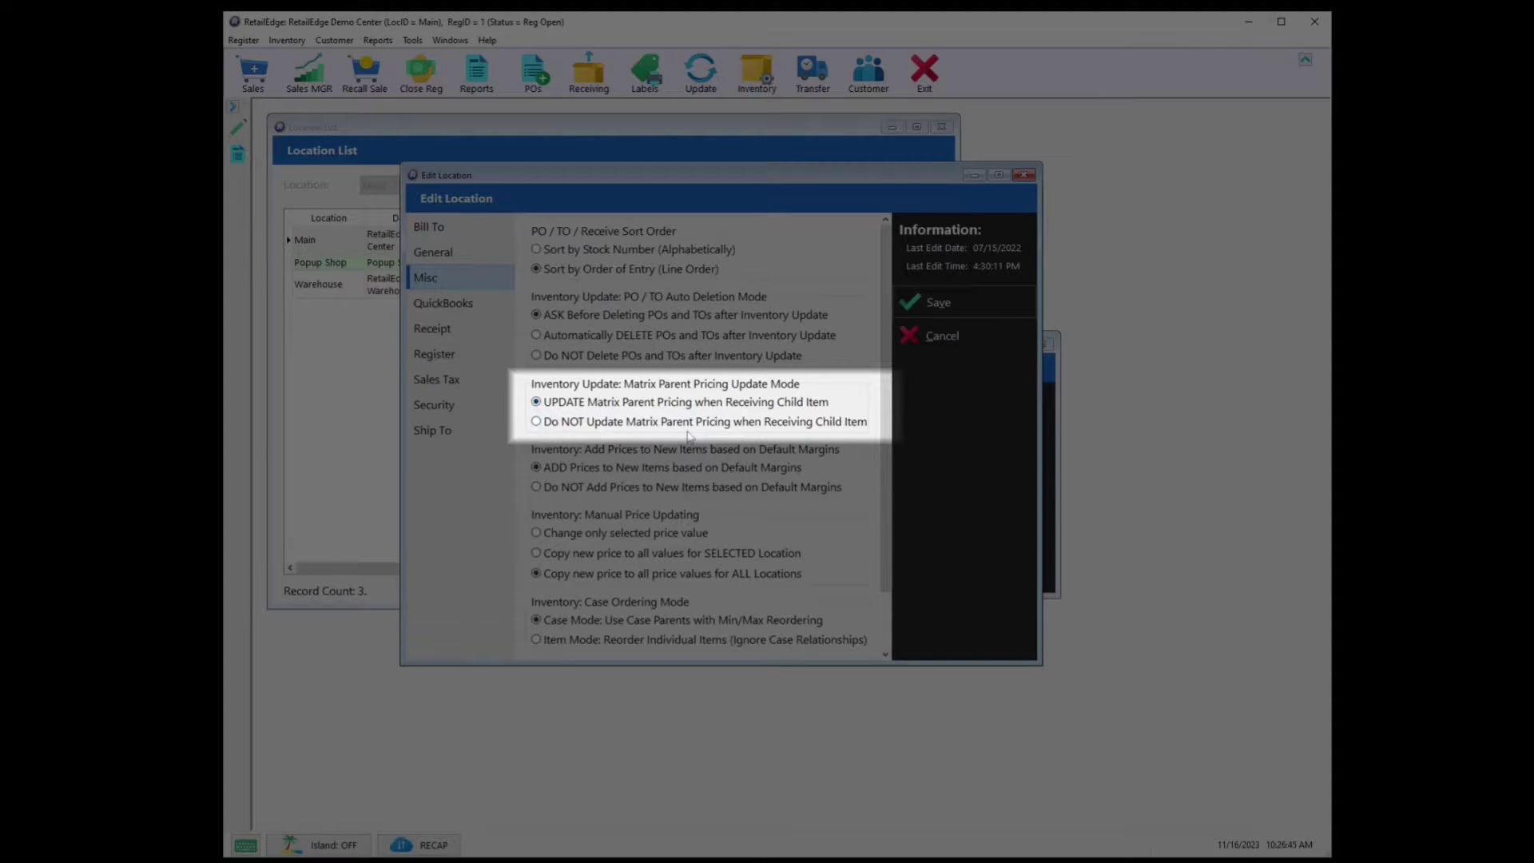
pyautogui.click(572, 423)
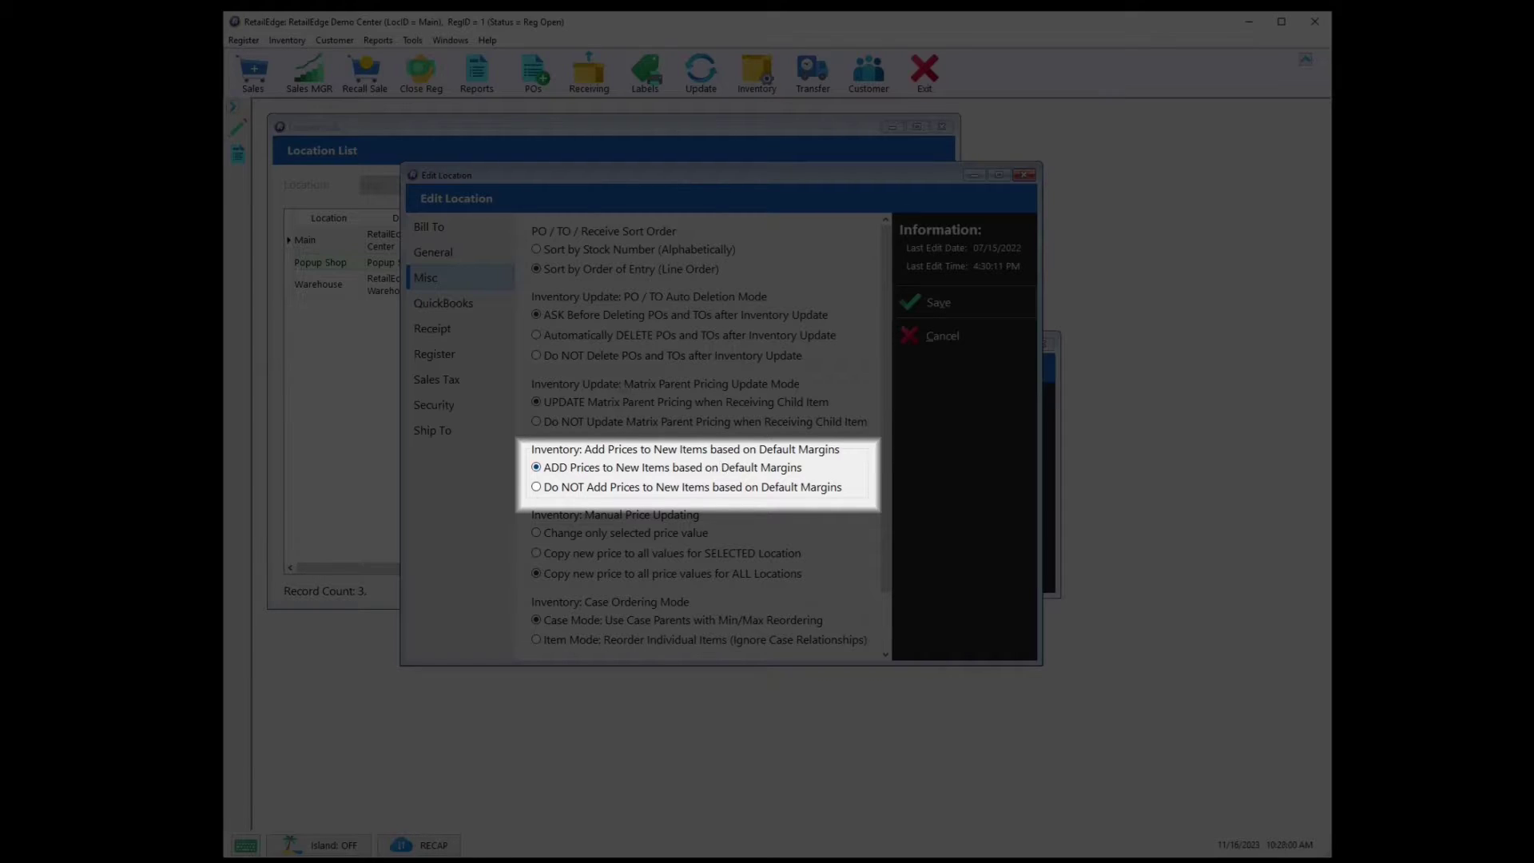
# Stop adding default-margin prices to new items and make manual price edits change only that value.
pyautogui.click(823, 486)
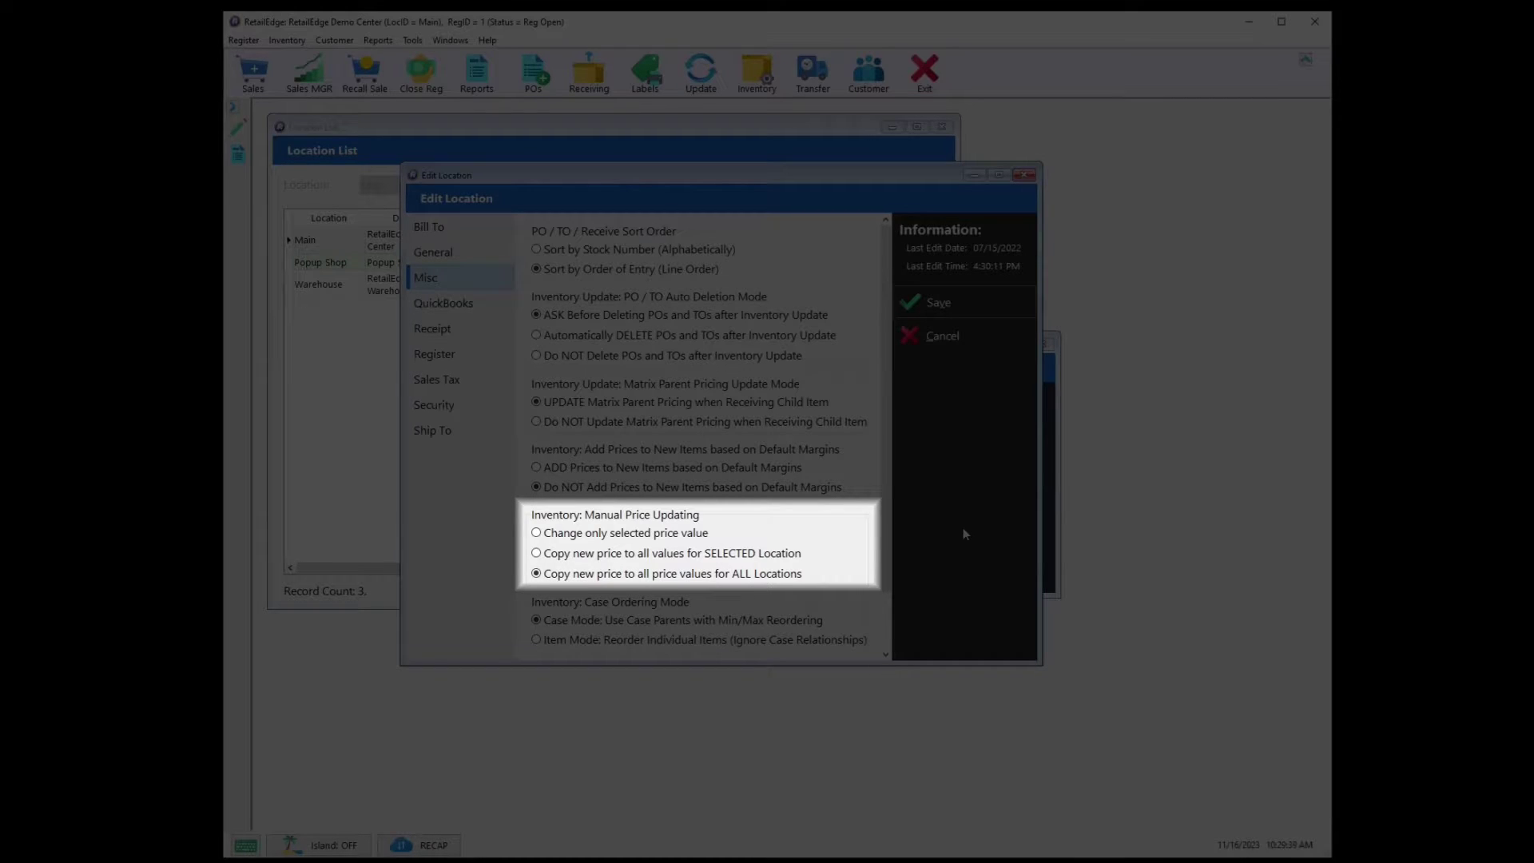
pyautogui.click(681, 537)
pyautogui.click(687, 555)
pyautogui.click(741, 574)
# Scroll the Misc settings down to Transfer Order Control Mode.
pyautogui.scroll(-1, 865, 547)
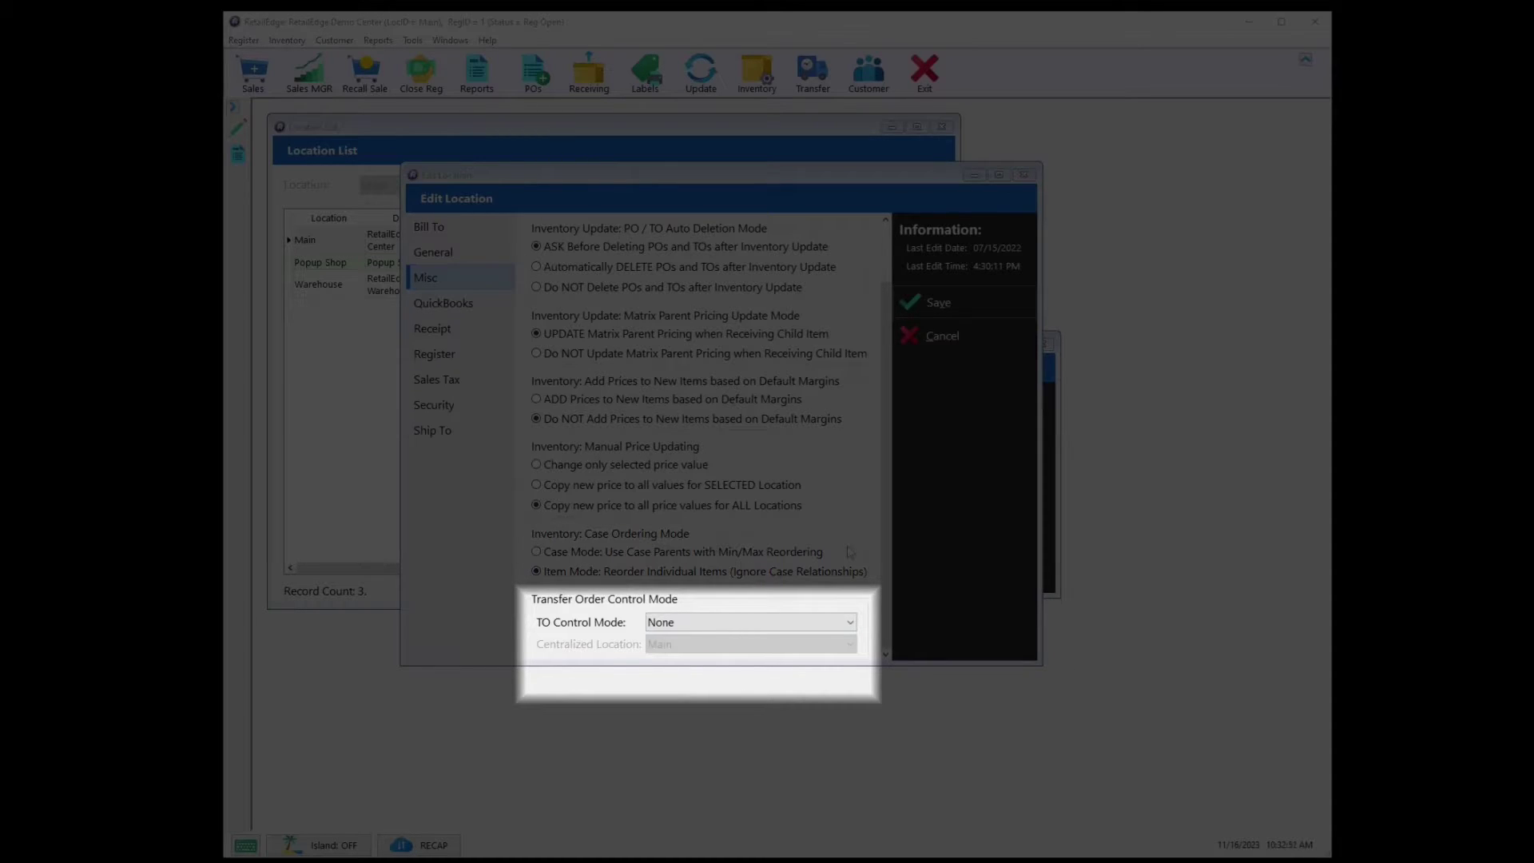
# Set TO Control Mode to Centralized Receiving Mode, confirm Main as central location, then view QuickBooks settings.
pyautogui.click(837, 624)
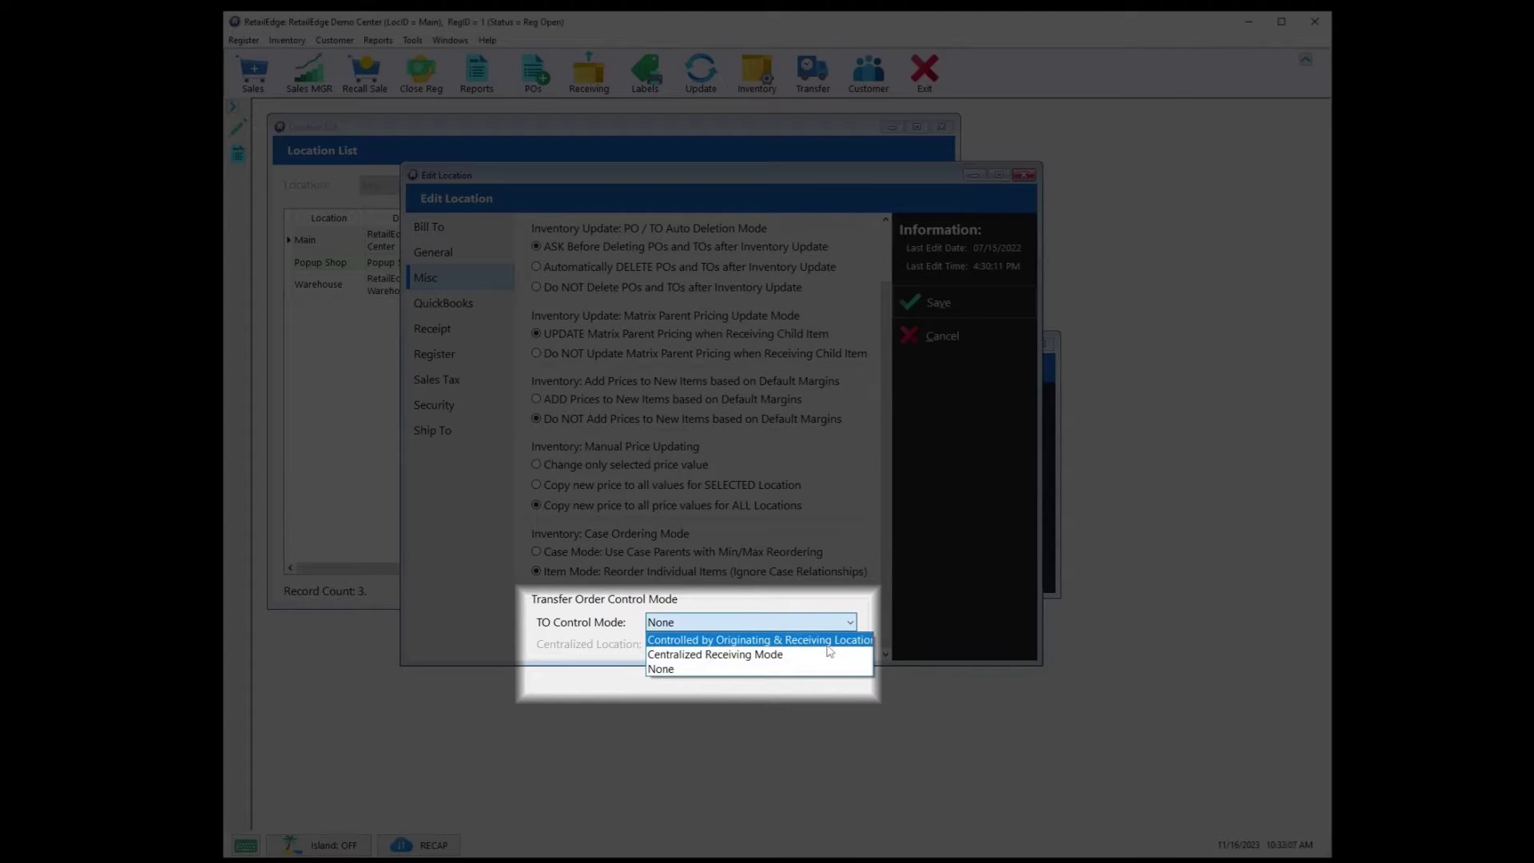
pyautogui.click(828, 643)
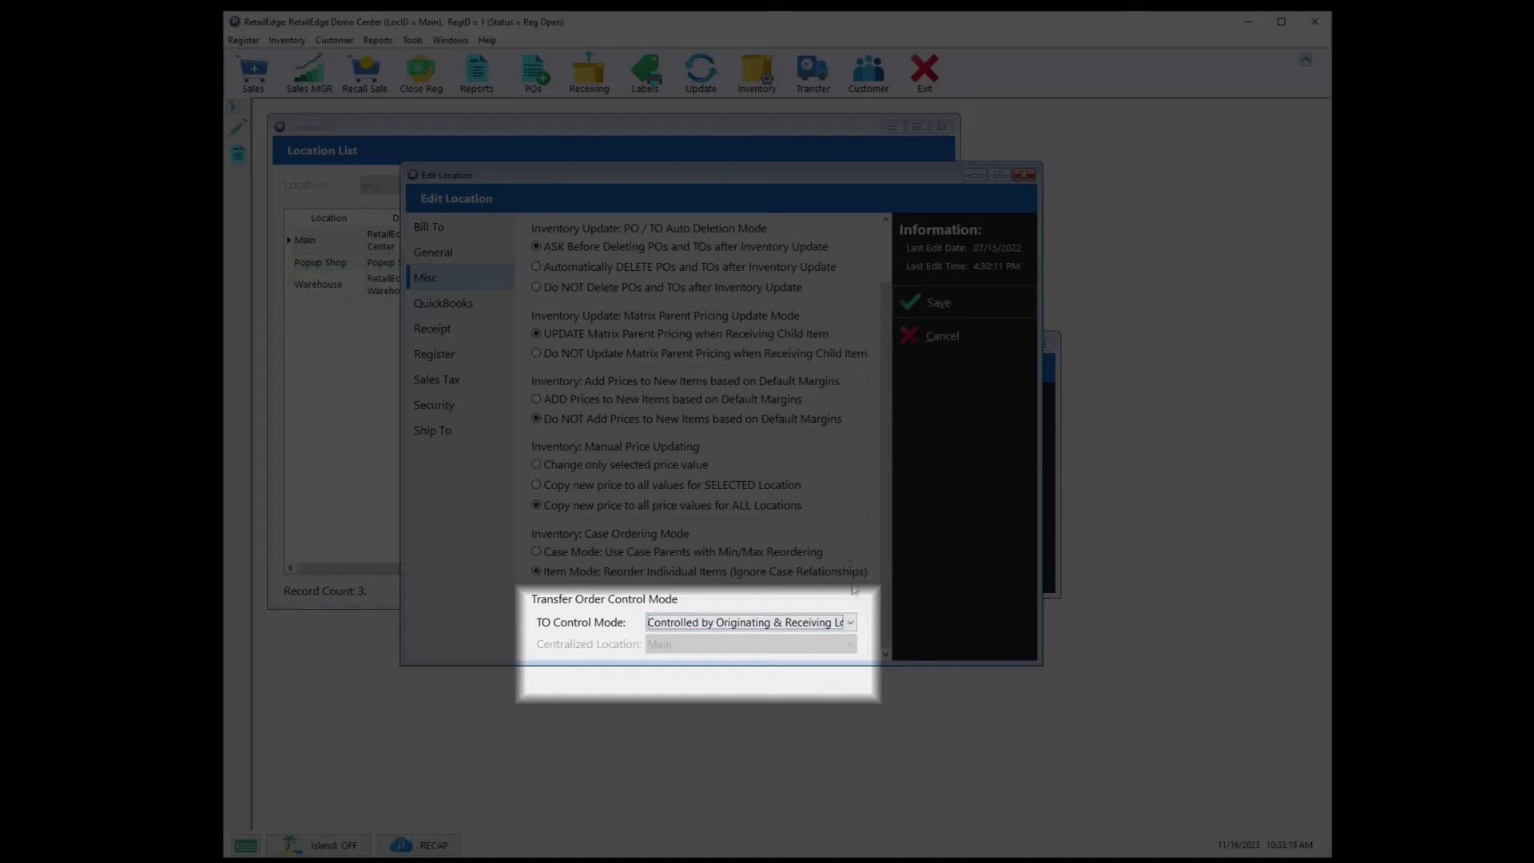
pyautogui.click(850, 623)
pyautogui.click(789, 658)
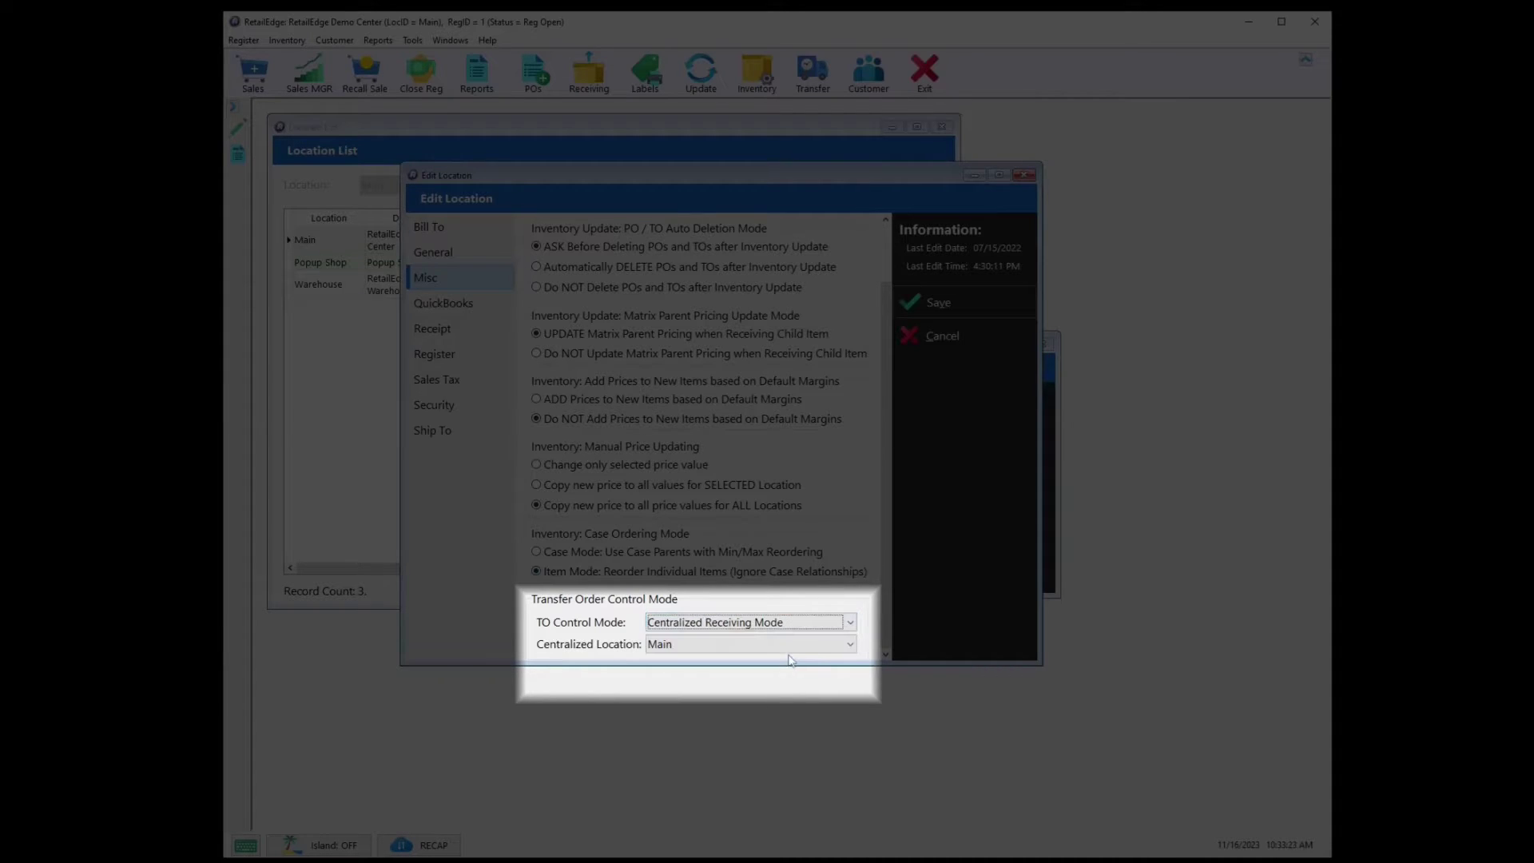
pyautogui.click(851, 645)
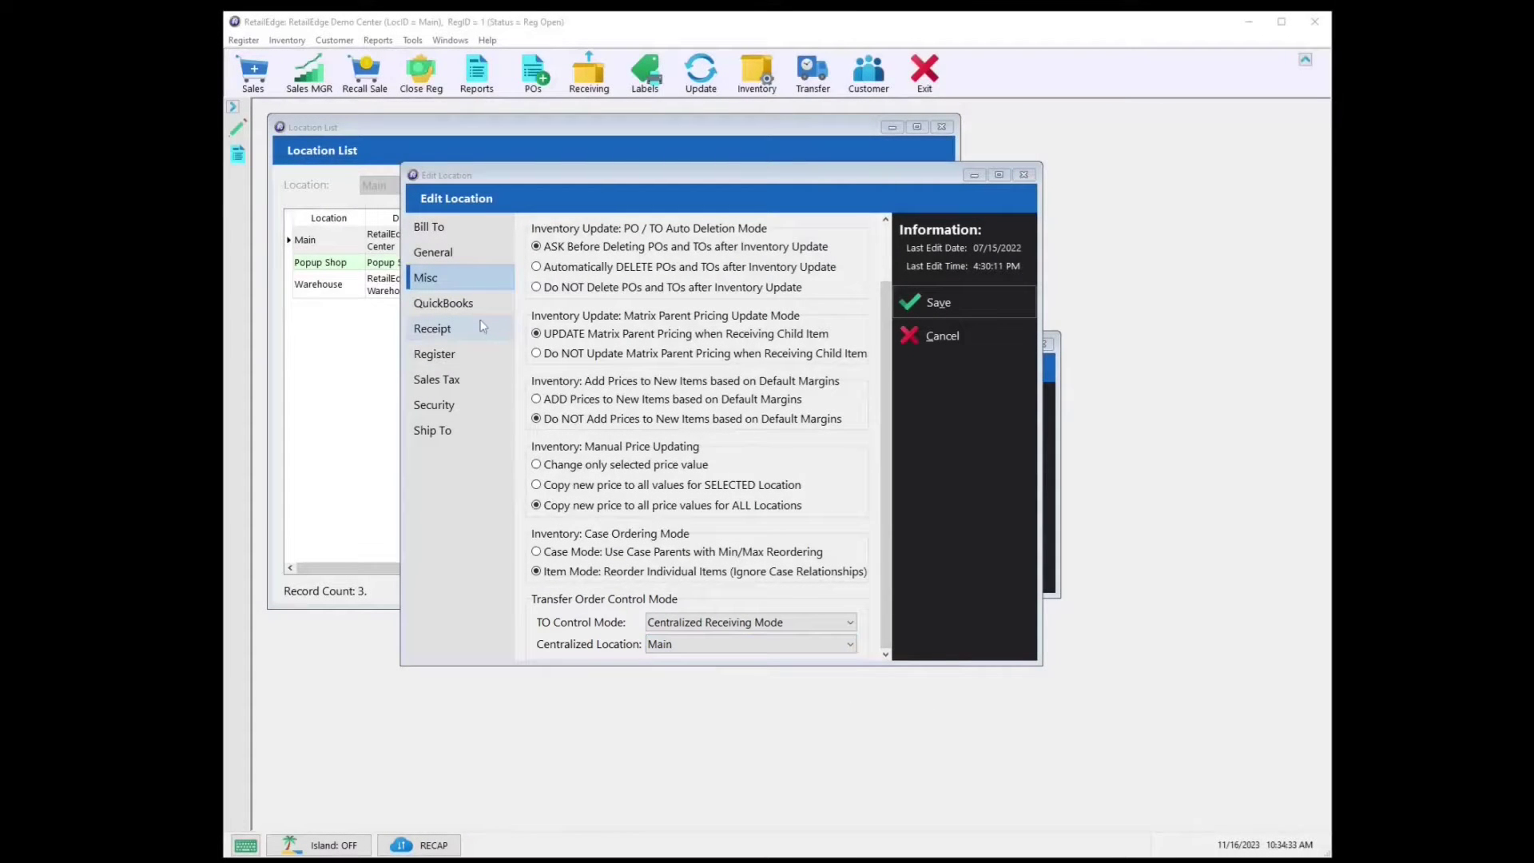
pyautogui.click(495, 304)
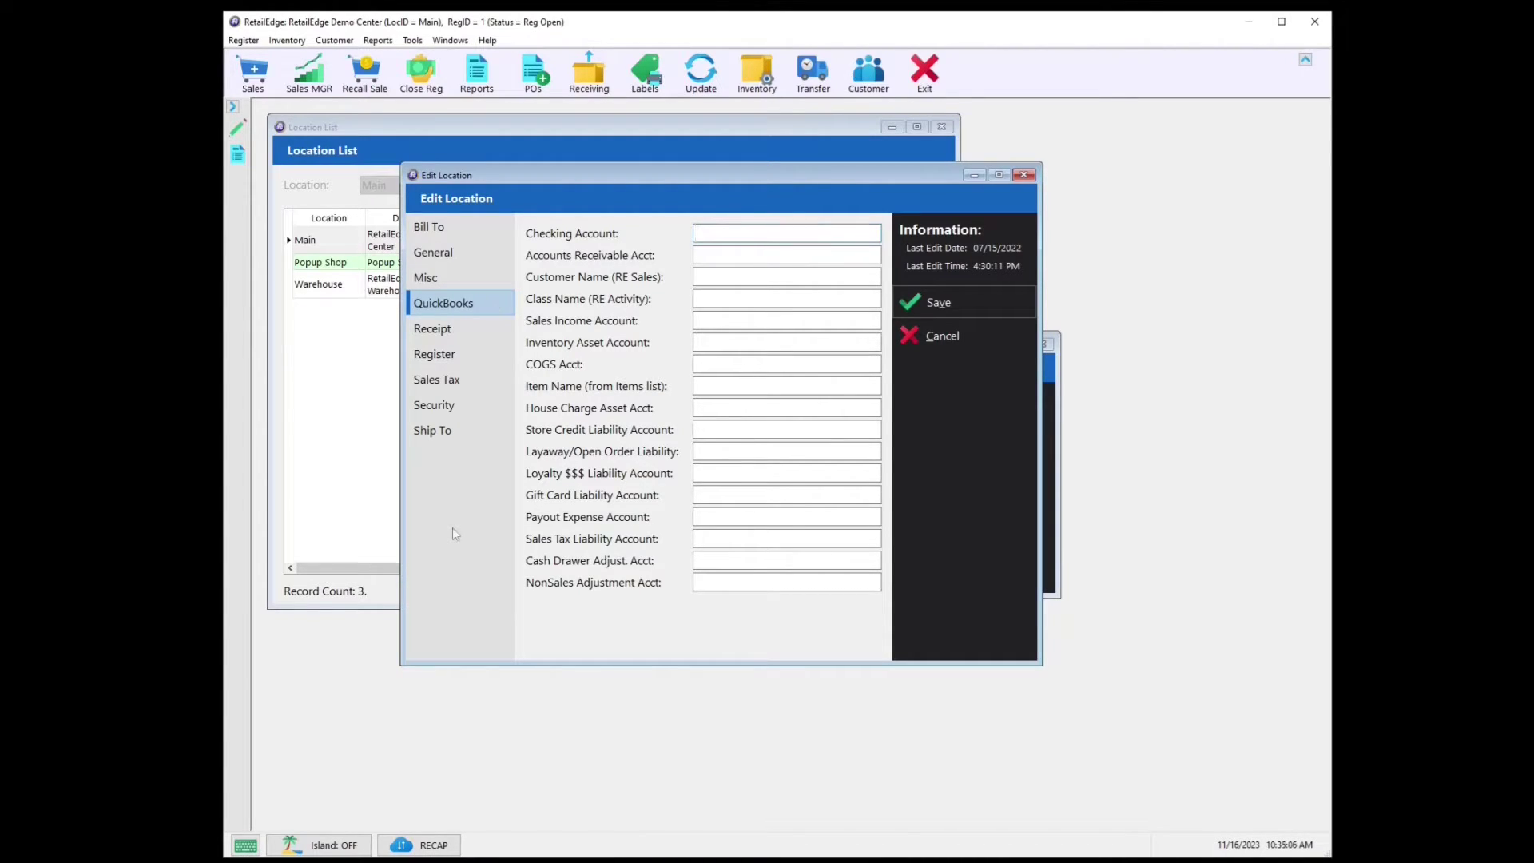
# Show the Main location's Receipt address details.
pyautogui.click(462, 336)
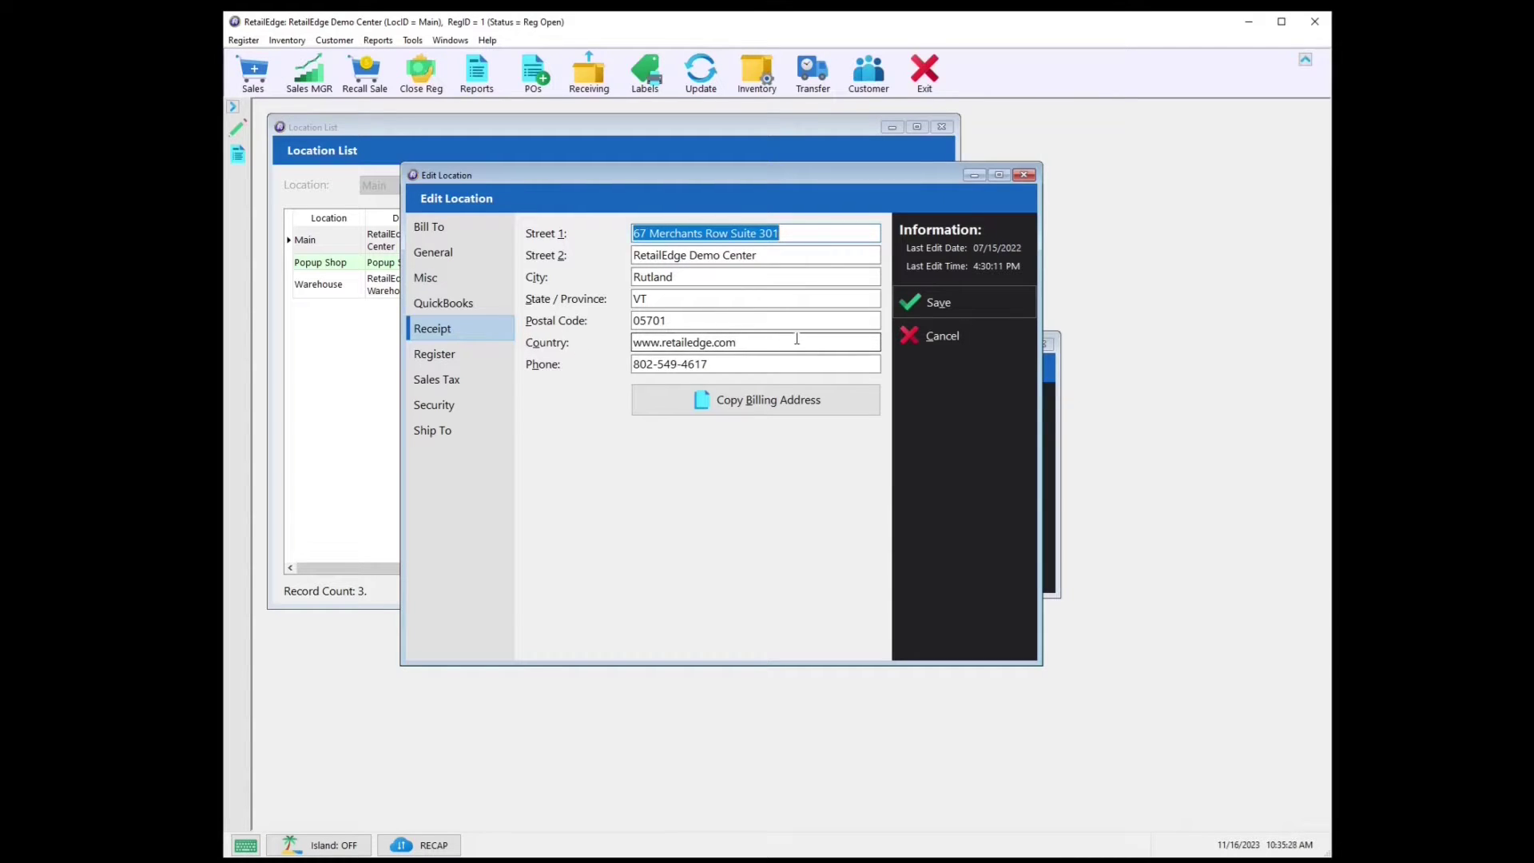
# Open the Main location's Register settings with focus in the Default Minimum Layaway field.
pyautogui.click(797, 339)
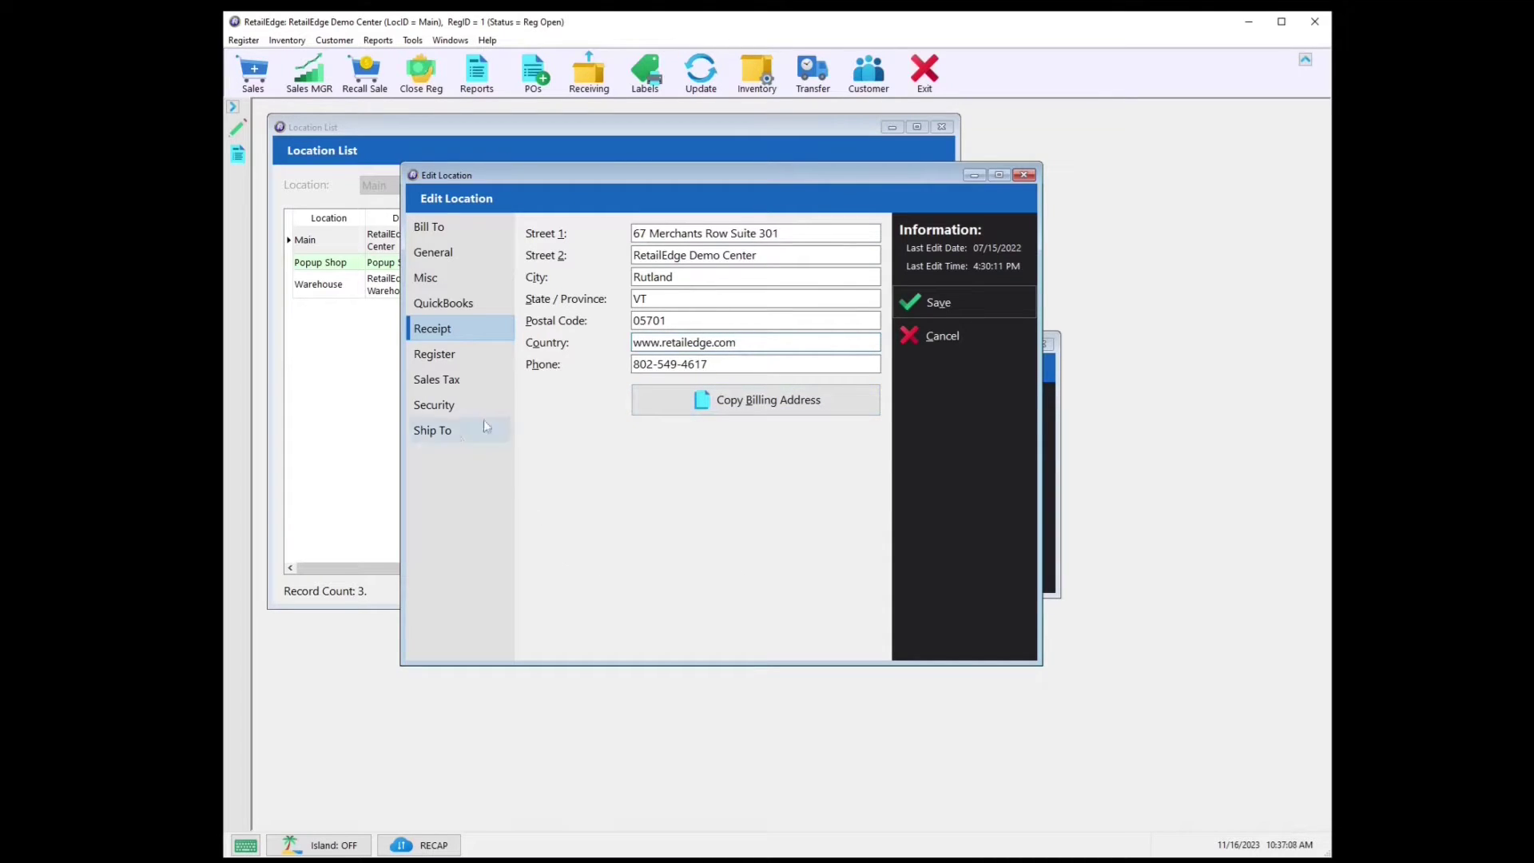
pyautogui.click(449, 361)
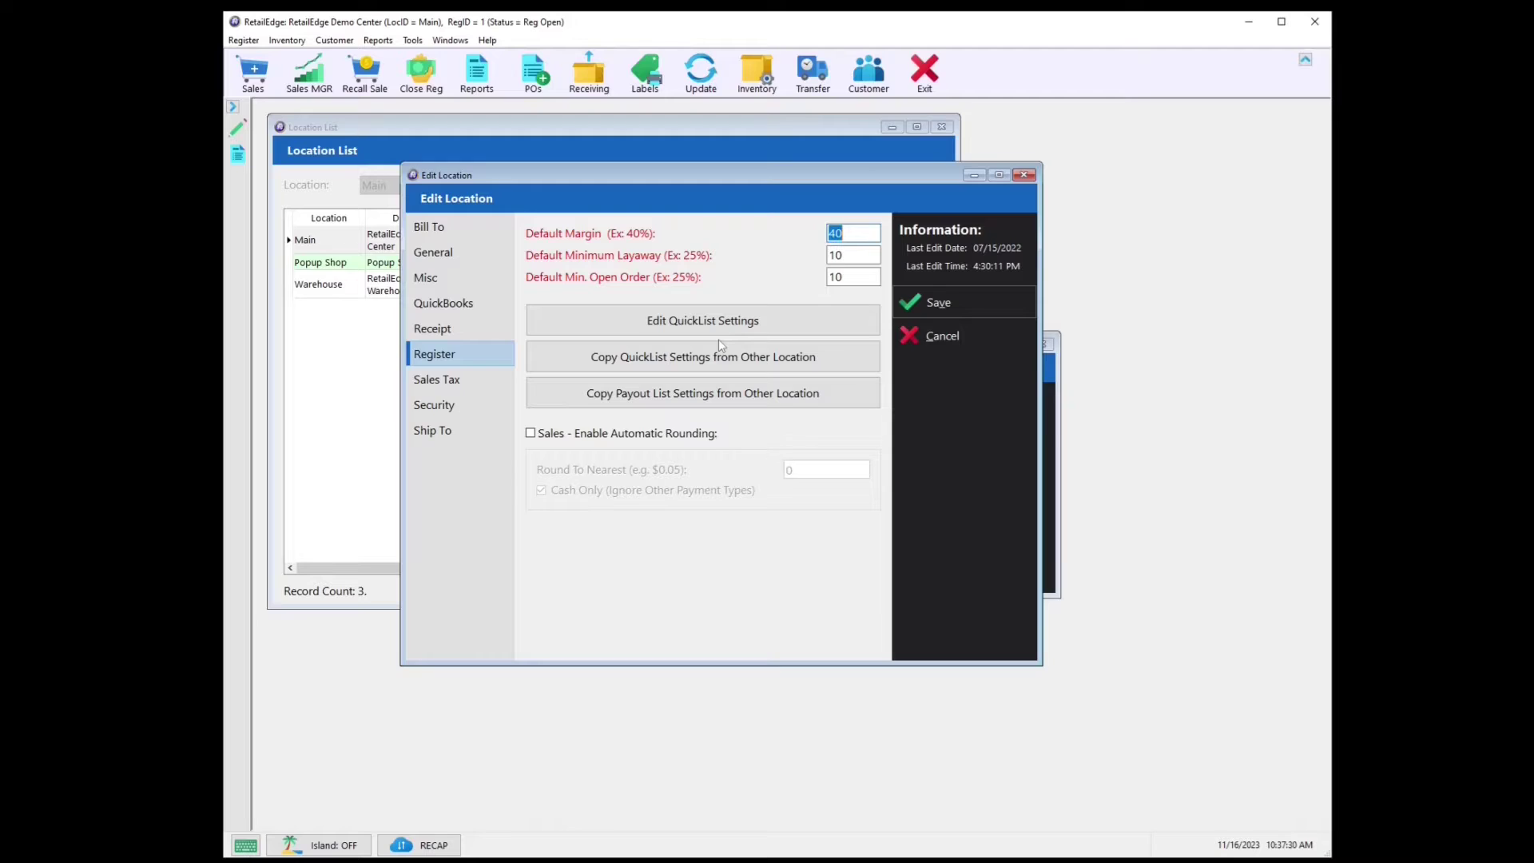
pyautogui.click(869, 255)
# Set Default Minimum Layaway and Default Min. Open Order both to 0.
pyautogui.press('BackSpace')
pyautogui.press('BackSpace')
pyautogui.write('0')
pyautogui.press('Tab')
pyautogui.write('0')
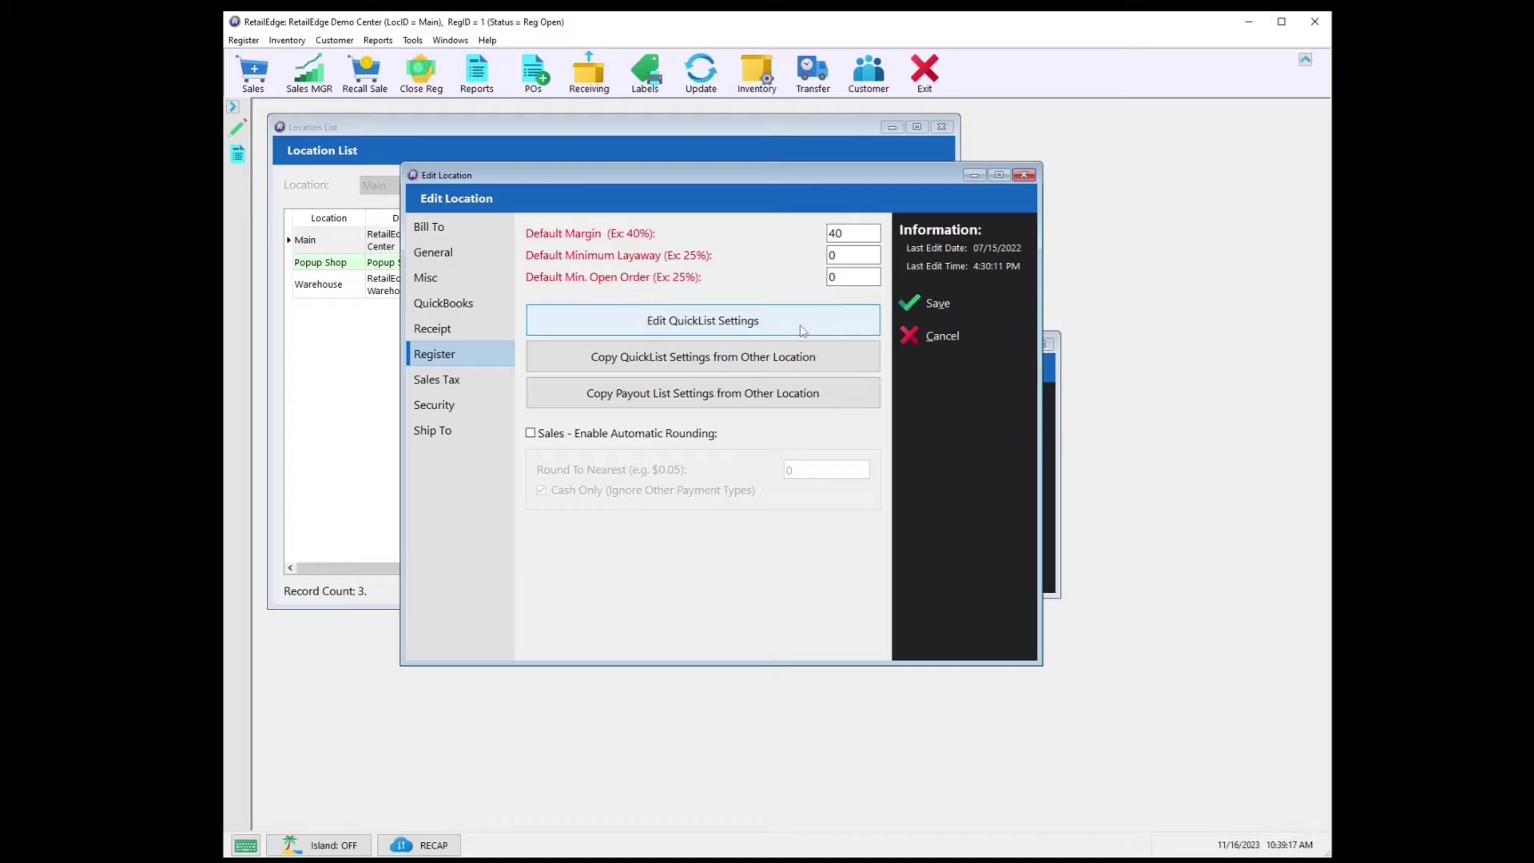
pyautogui.click(802, 331)
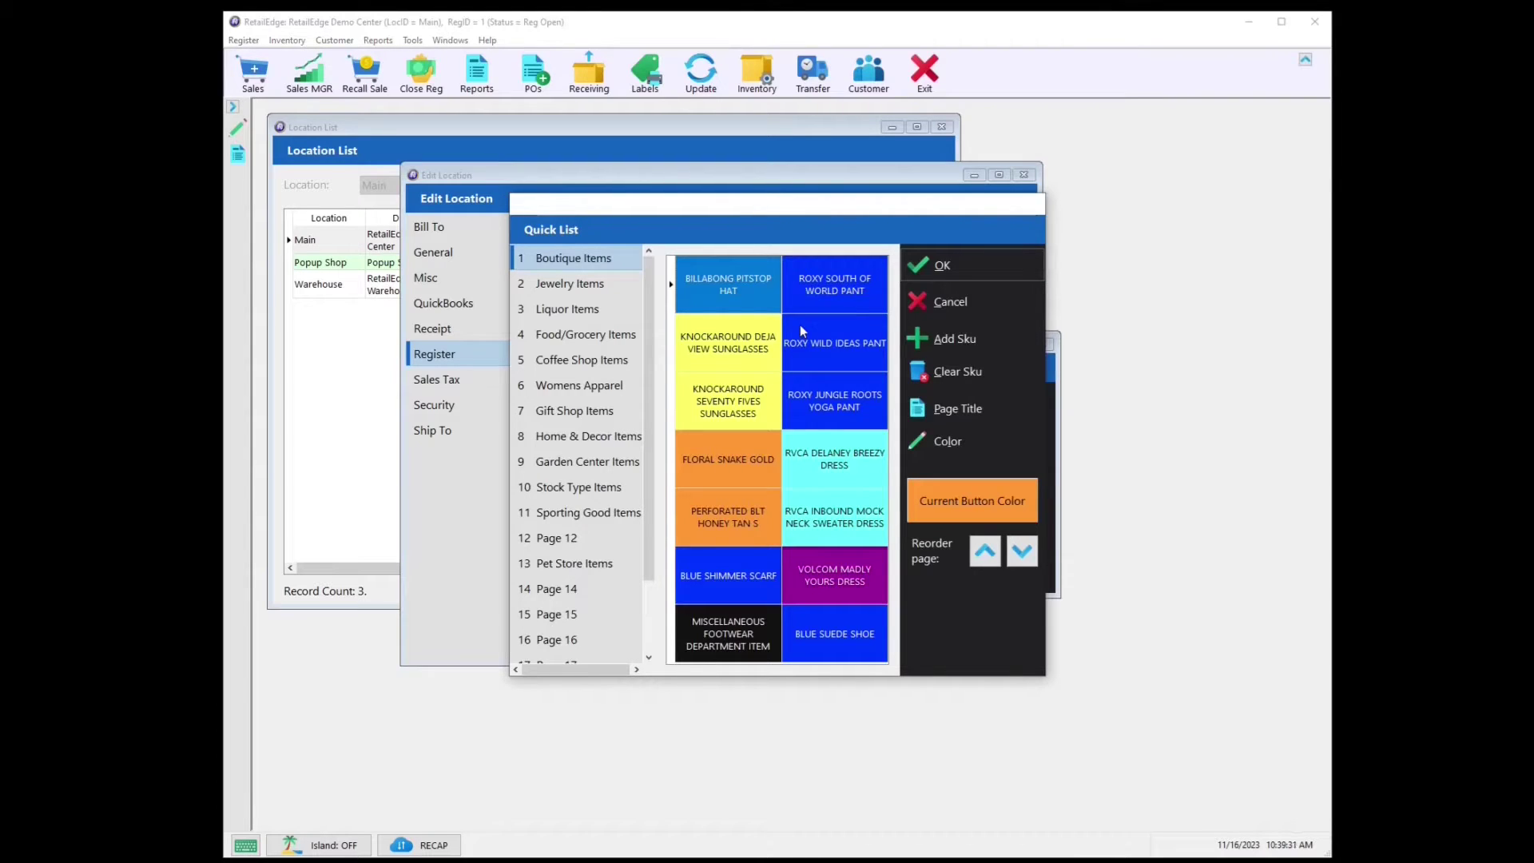
pyautogui.click(948, 302)
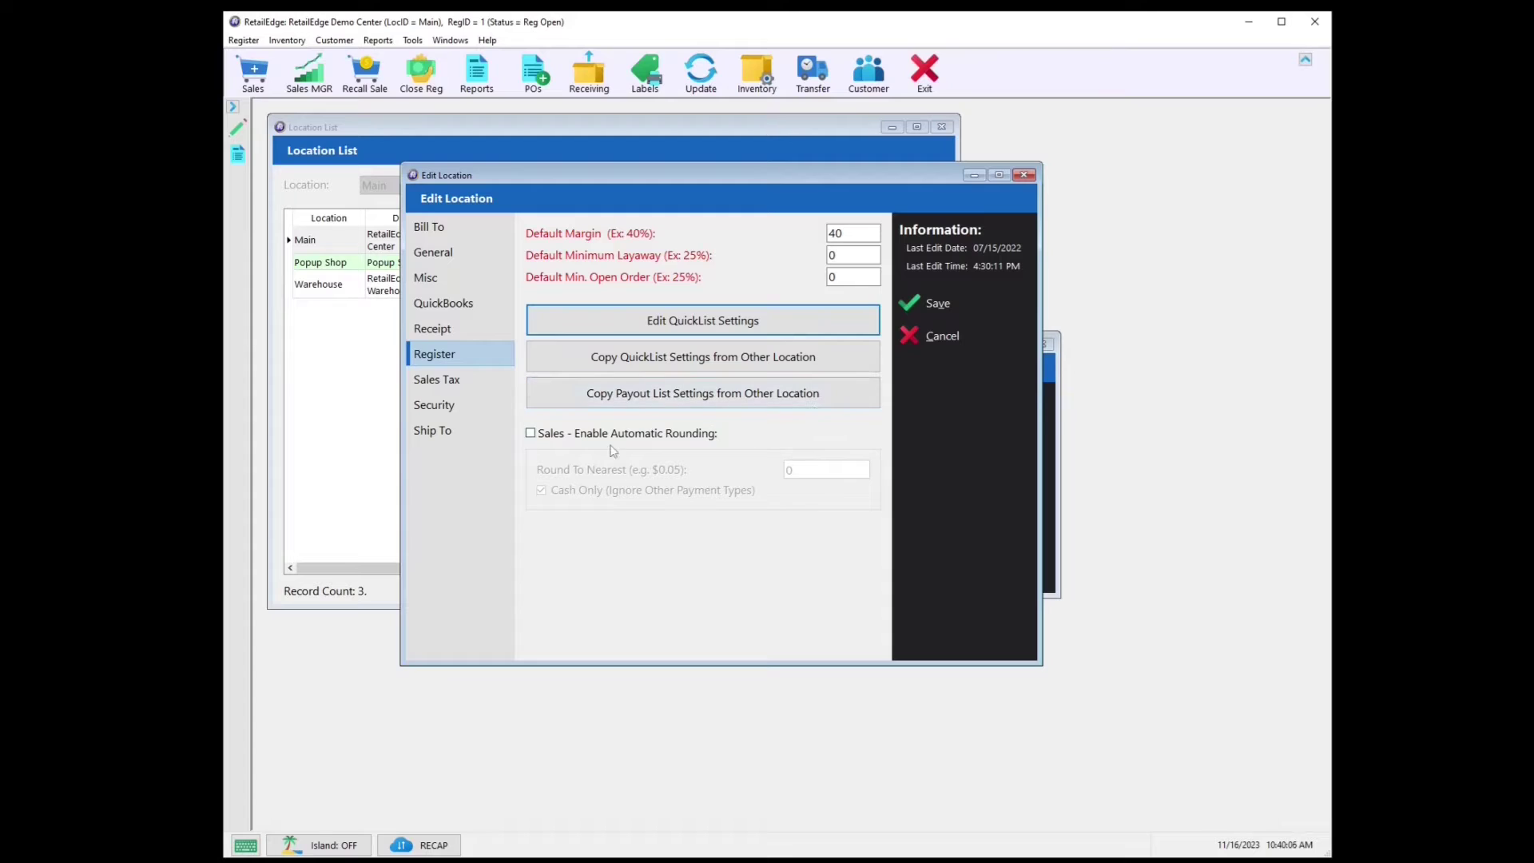
pyautogui.click(580, 441)
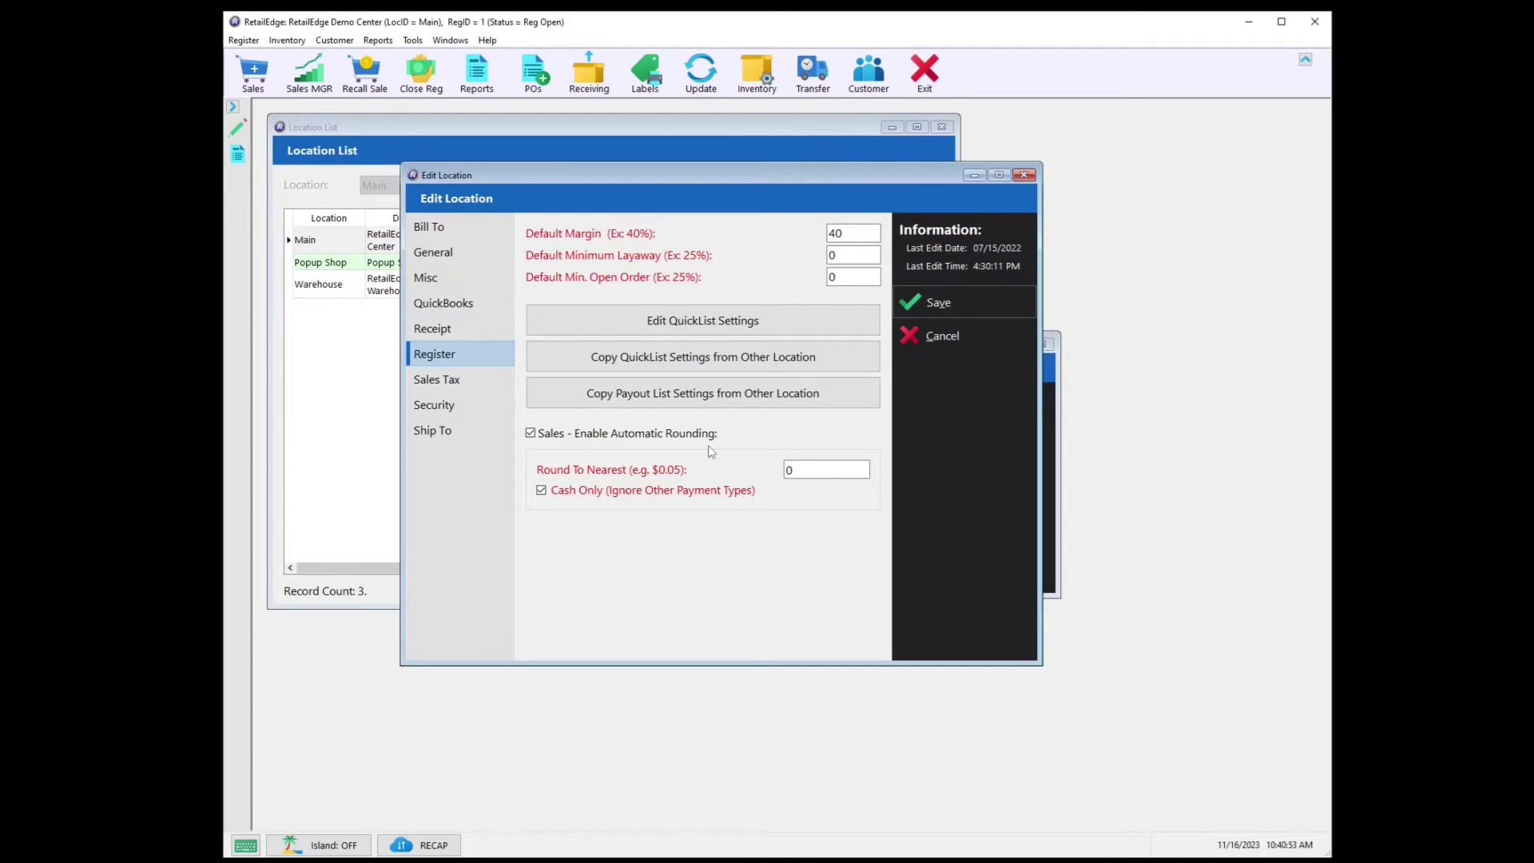
# Click into the Round To Nearest amount, then move to the Sales Tax settings.
pyautogui.click(826, 474)
pyautogui.click(436, 379)
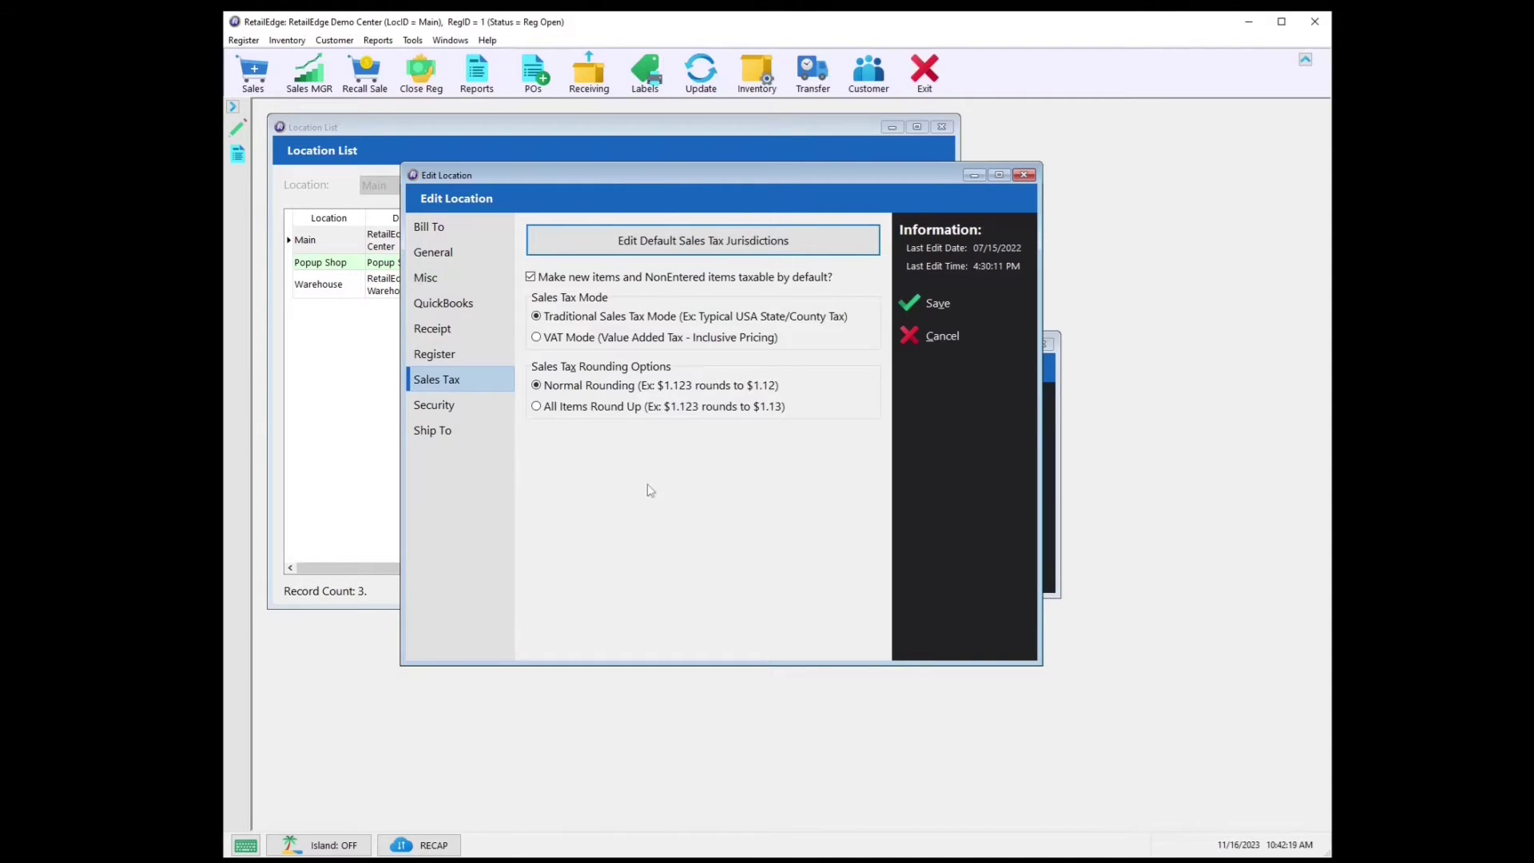
# Review the Main location's default sales tax jurisdictions, which use Normal Rounding ($1.123 to $1.12).
pyautogui.click(703, 240)
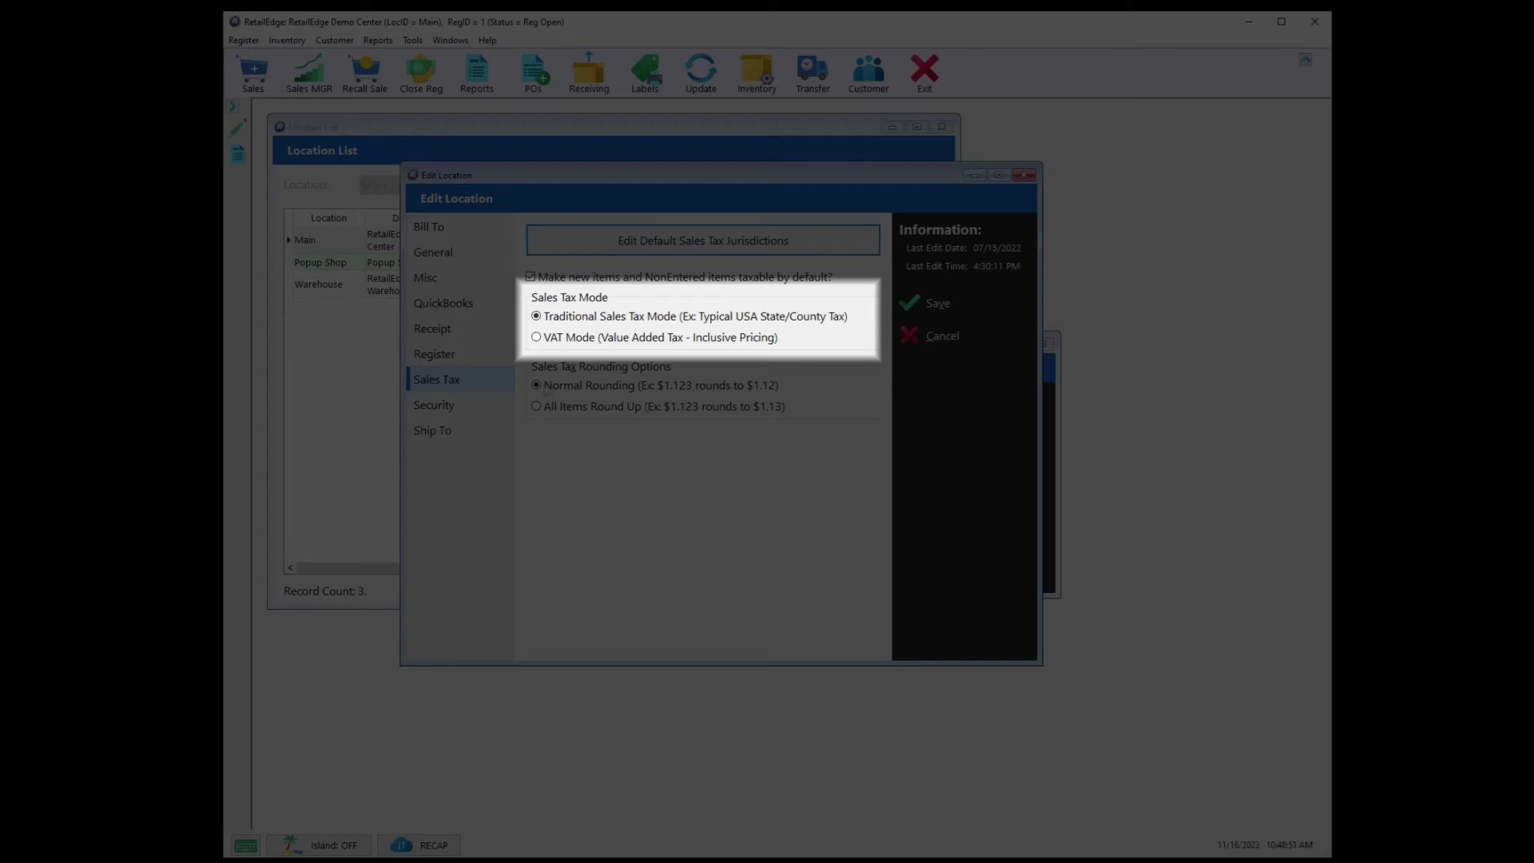
pyautogui.click(538, 339)
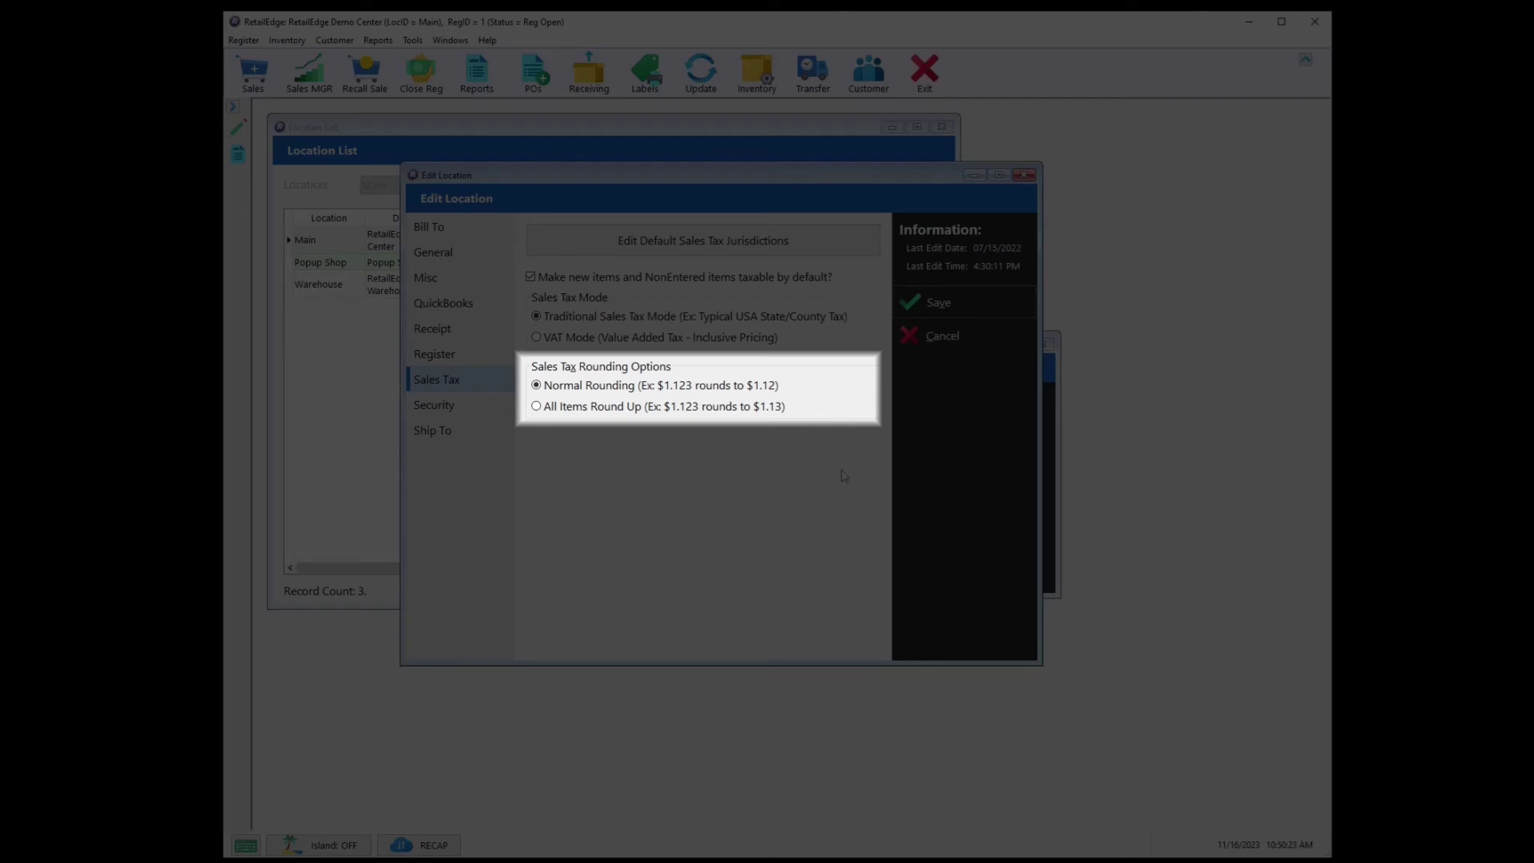
# Change the sales tax rounding to All Items Round Up, so $1.123 becomes $1.13.
pyautogui.click(630, 407)
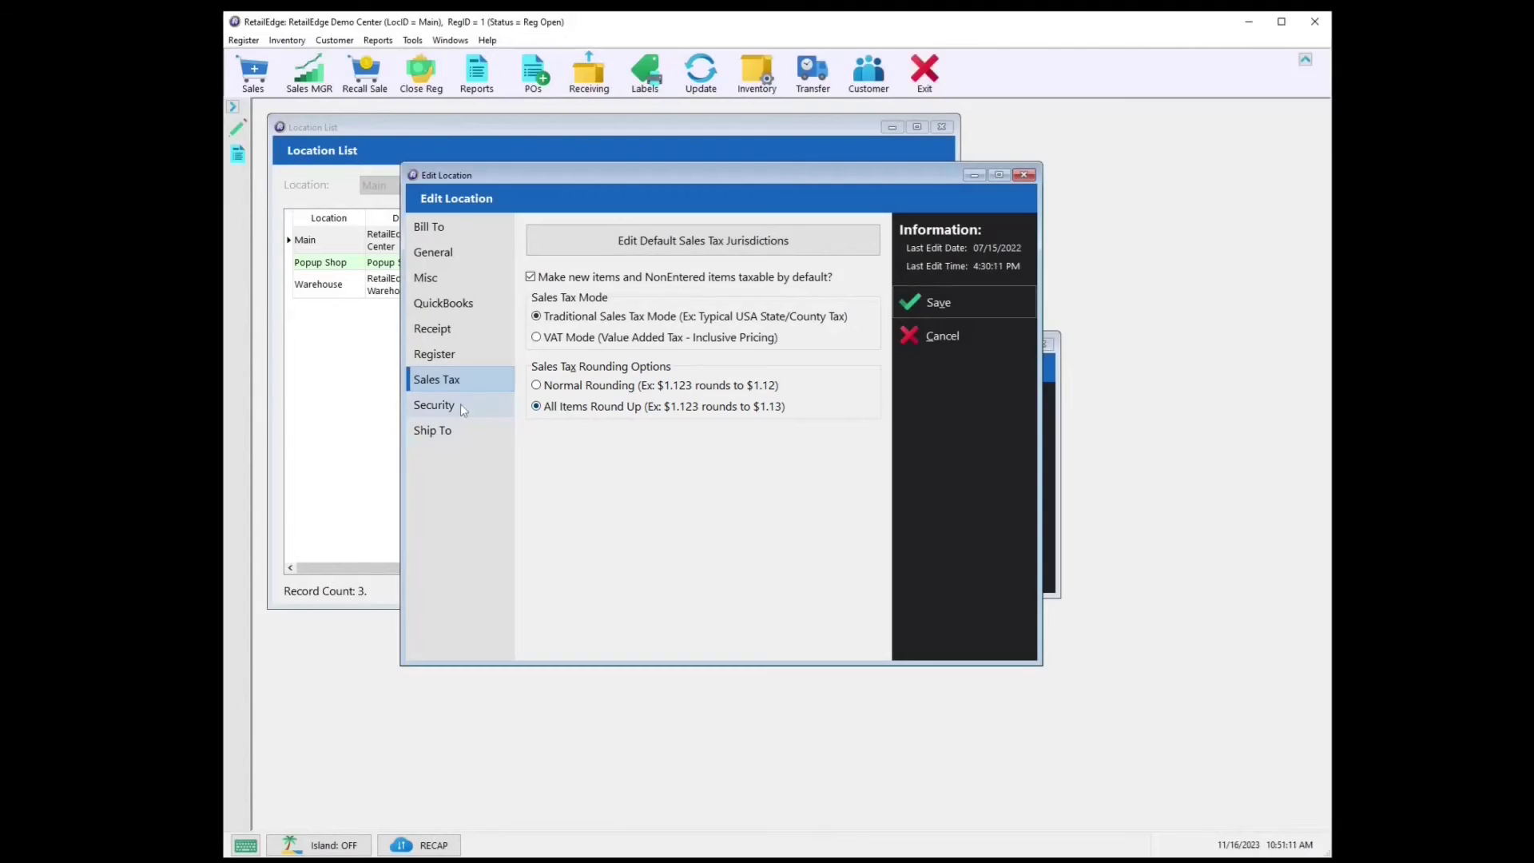
# Switch the Edit Location dialog to the Security section.
pyautogui.click(463, 408)
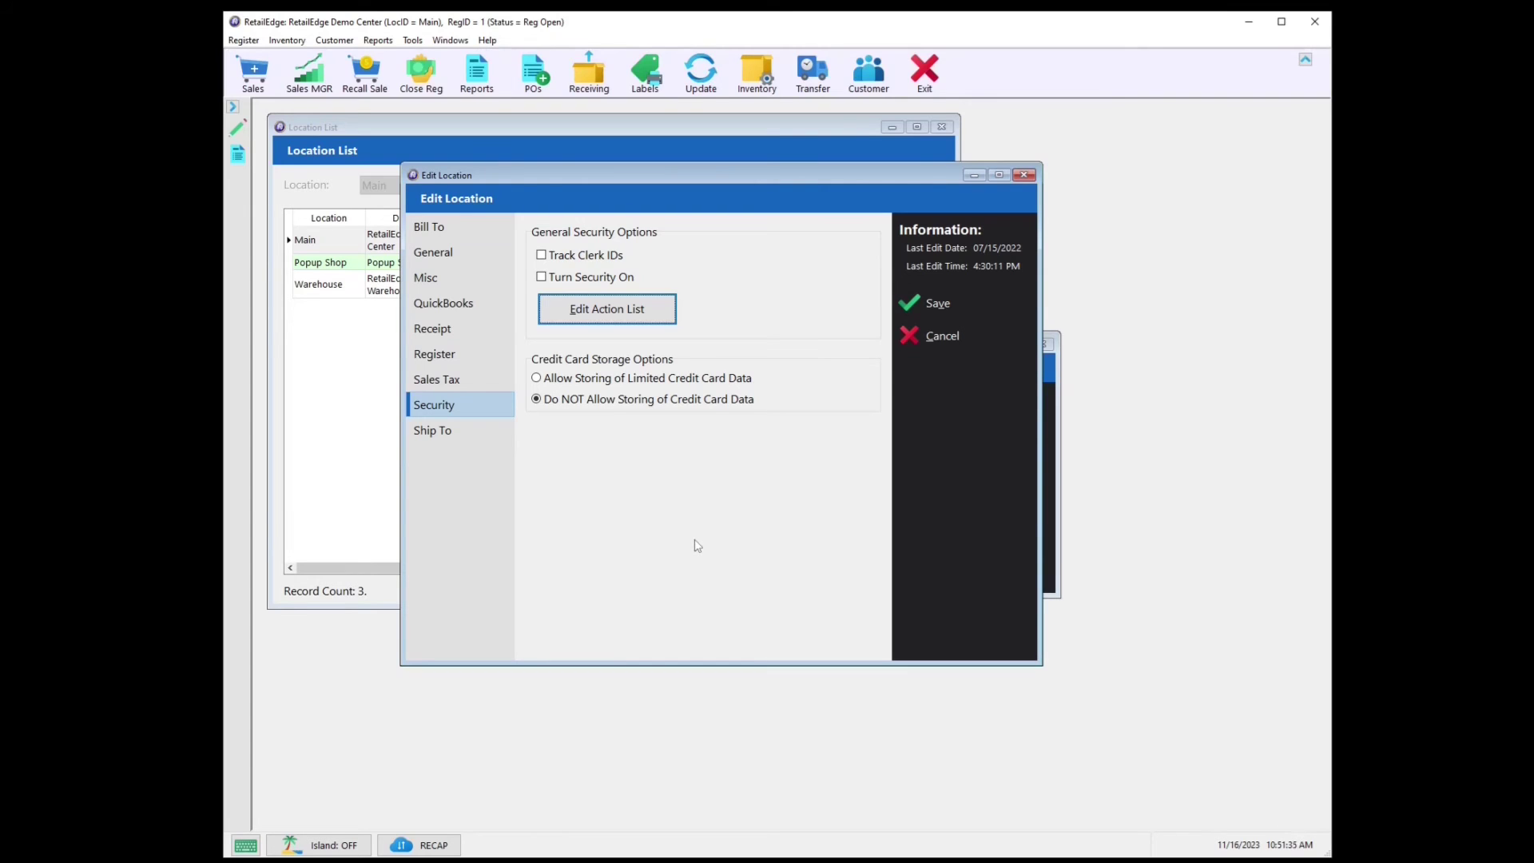
# Turn on clerk ID tracking in the Main location's General Security options.
pyautogui.click(578, 255)
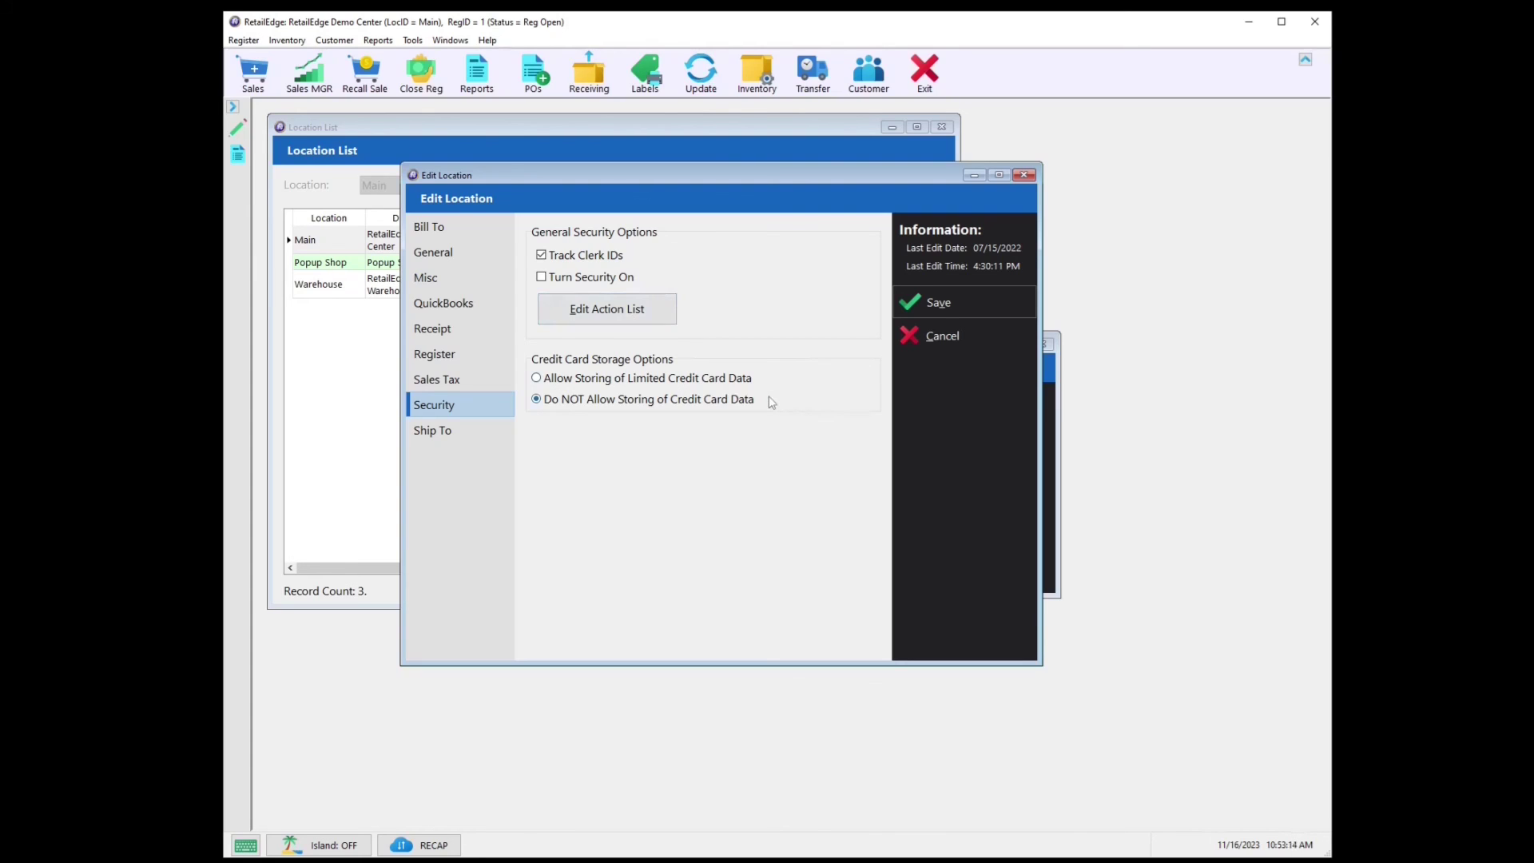
# Show the Ship To section with the Main location's Rutland, VT shipping address.
pyautogui.click(477, 435)
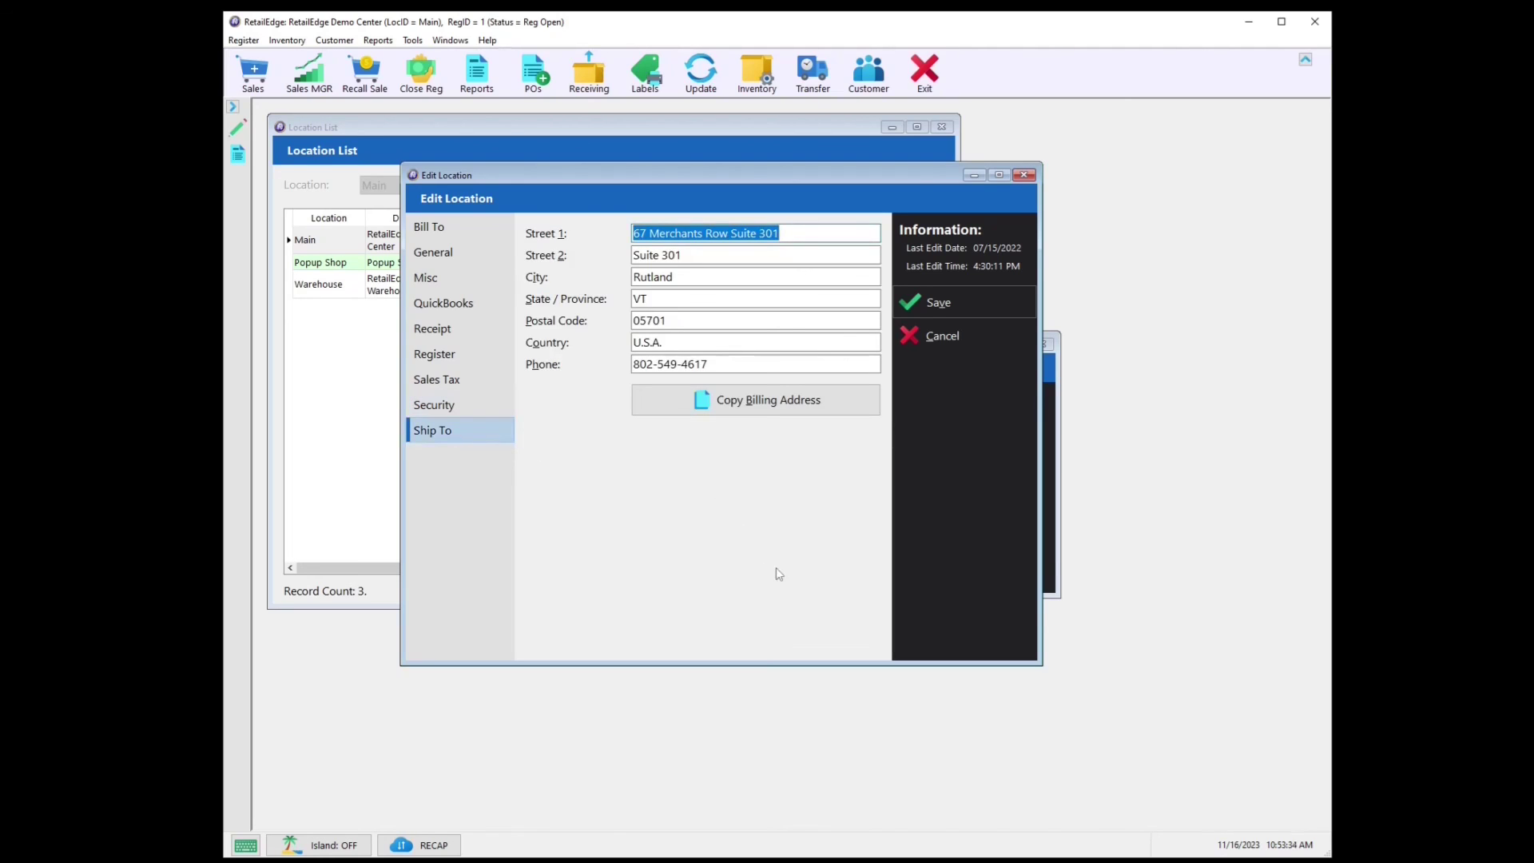